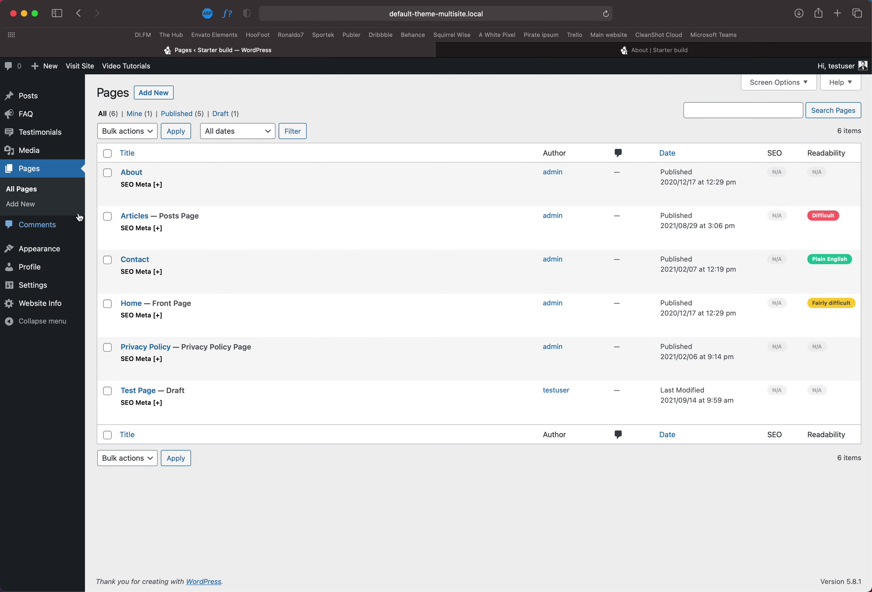
# Open the Media Library to show its 39 files and the Uncategorized, Images and Icons categories
pyautogui.click(53, 156)
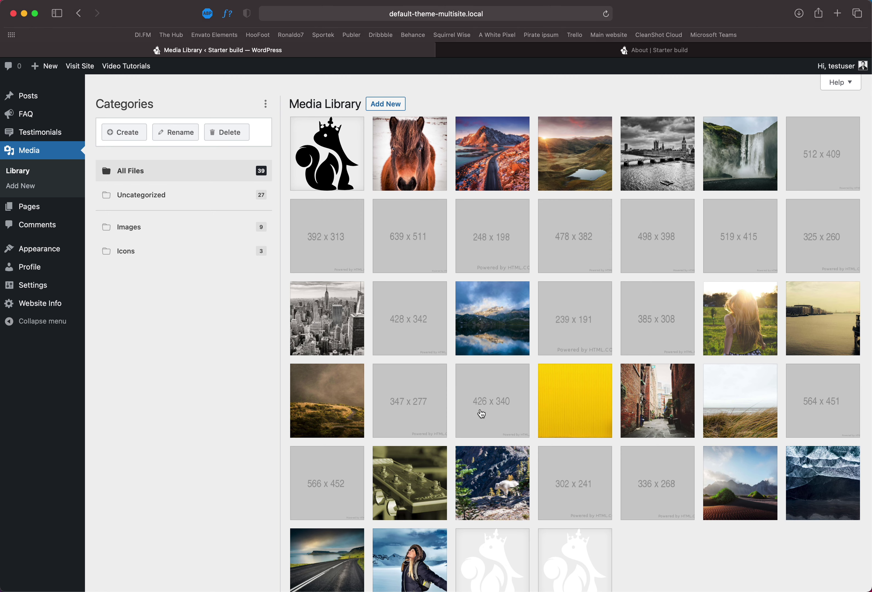
# Turn on bulk select and check all the grey placeholder images
pyautogui.scroll(-5, 566, 486)
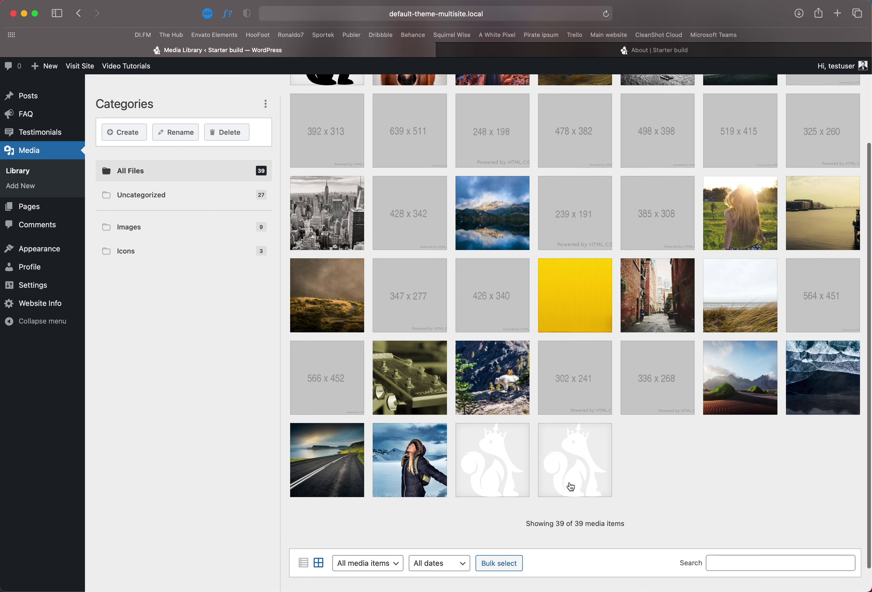
pyautogui.scroll(5, 111, 267)
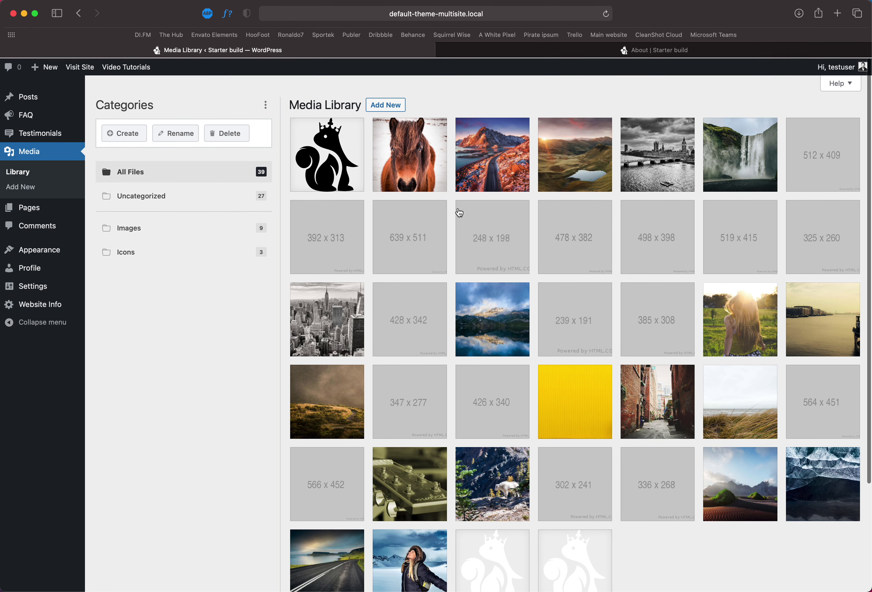
pyautogui.scroll(-5, 457, 210)
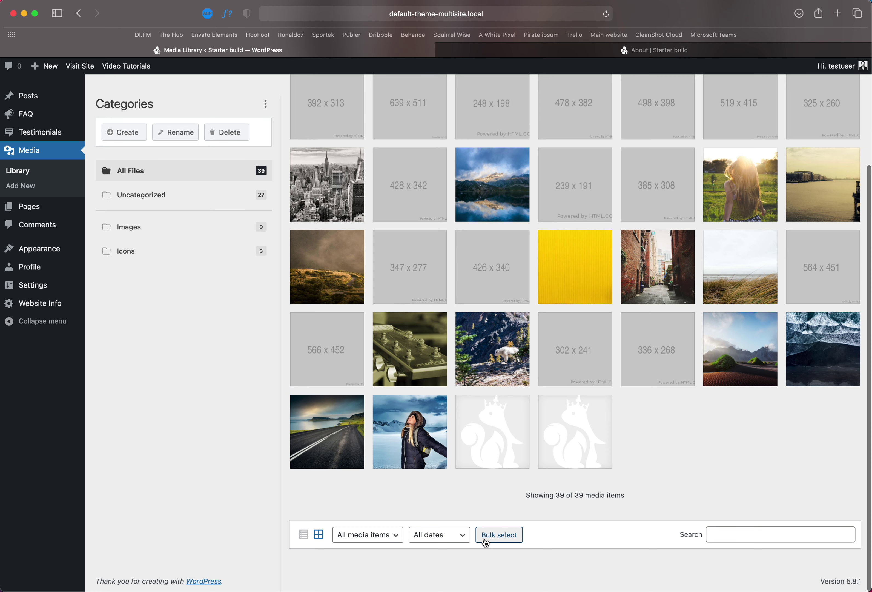
pyautogui.click(484, 543)
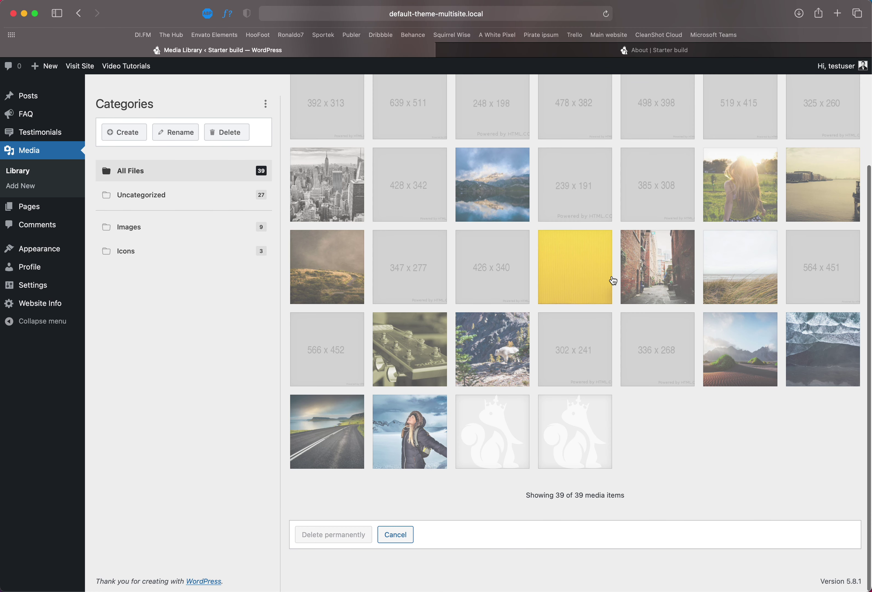
pyautogui.scroll(5, 614, 280)
pyautogui.scroll(-4, 613, 280)
pyautogui.scroll(5, 613, 280)
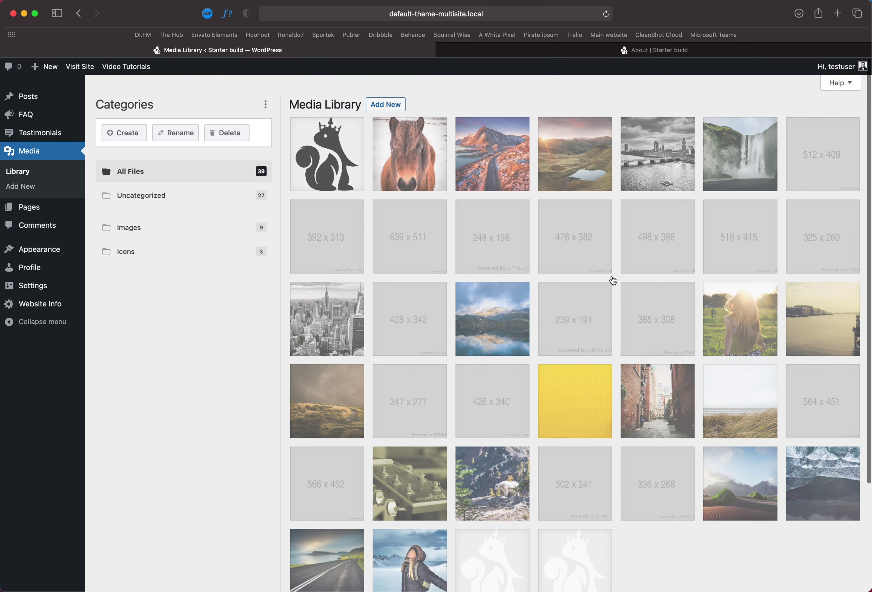
pyautogui.scroll(-1, 613, 281)
pyautogui.moveTo(849, 164)
pyautogui.mouseDown()
pyautogui.moveTo(833, 195)
pyautogui.moveTo(746, 218)
pyautogui.moveTo(661, 222)
pyautogui.moveTo(598, 298)
pyautogui.moveTo(580, 228)
pyautogui.moveTo(467, 224)
pyautogui.moveTo(395, 282)
pyautogui.moveTo(327, 246)
pyautogui.moveTo(389, 370)
pyautogui.moveTo(479, 388)
pyautogui.moveTo(292, 467)
pyautogui.moveTo(662, 465)
pyautogui.moveTo(824, 393)
pyautogui.moveTo(737, 383)
pyautogui.mouseUp()
# Permanently delete the checked placeholder images, leaving 22 files
pyautogui.scroll(-3, 600, 417)
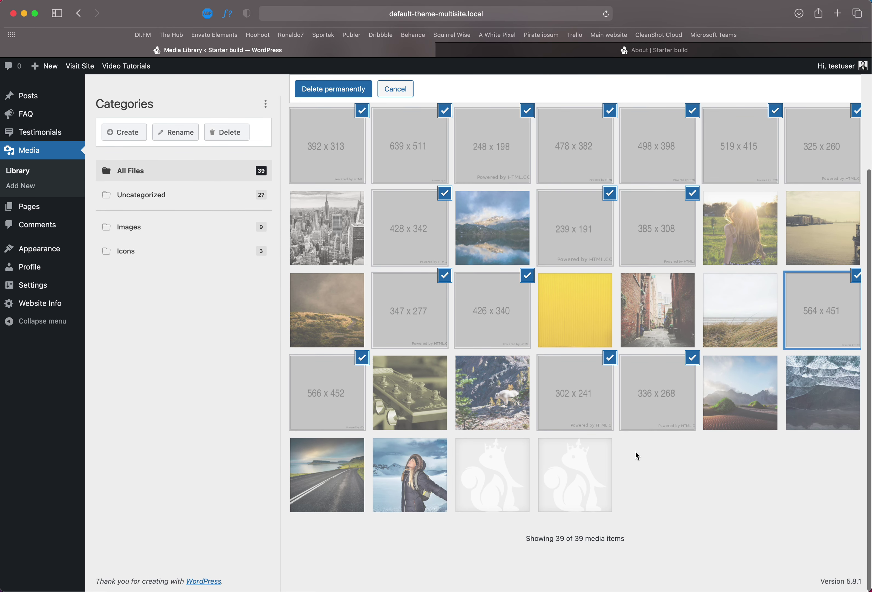
pyautogui.scroll(4, 424, 330)
pyautogui.scroll(-2, 459, 205)
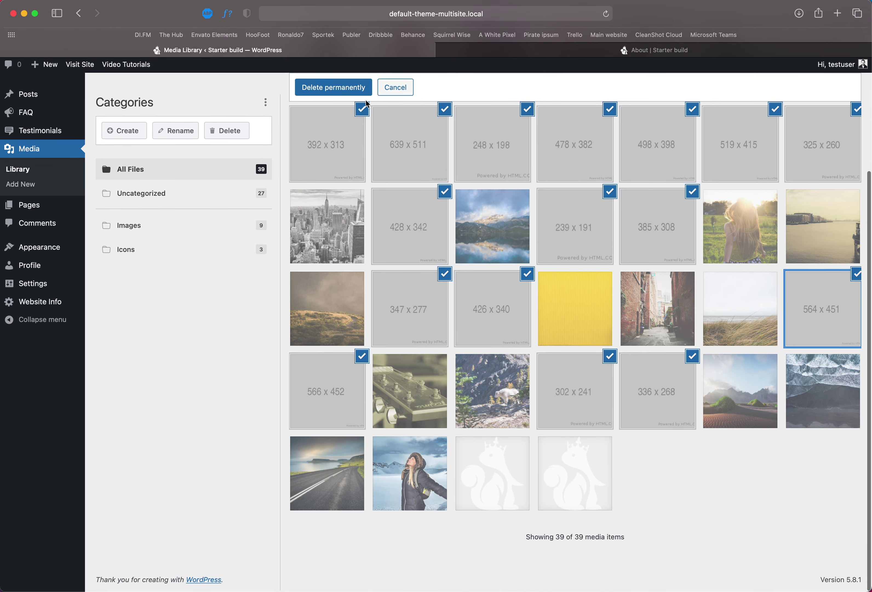
pyautogui.scroll(3, 362, 102)
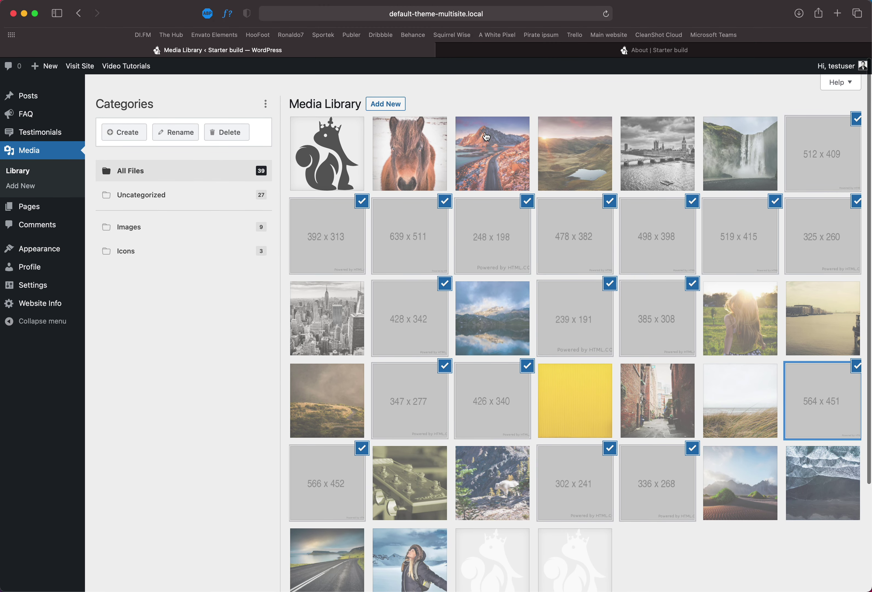
pyautogui.scroll(-2, 459, 292)
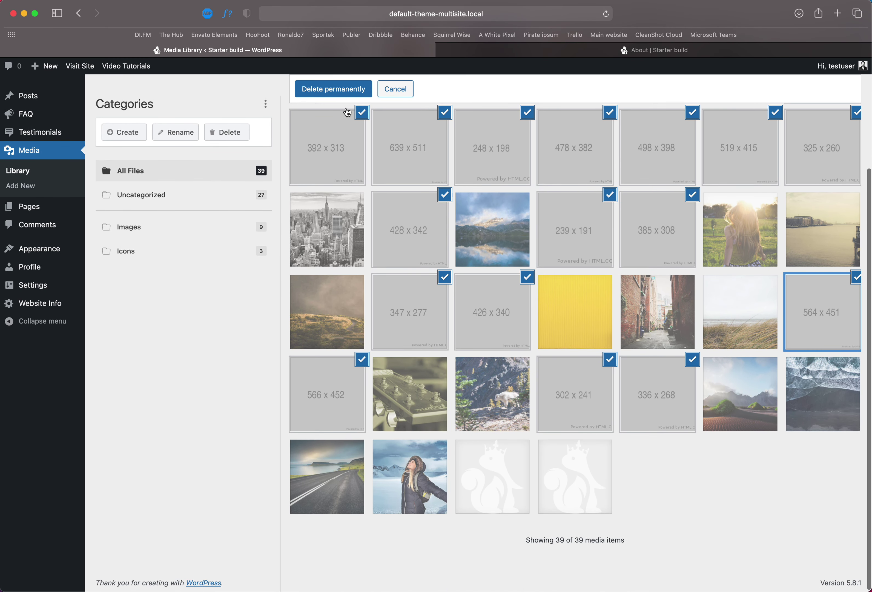
pyautogui.click(342, 91)
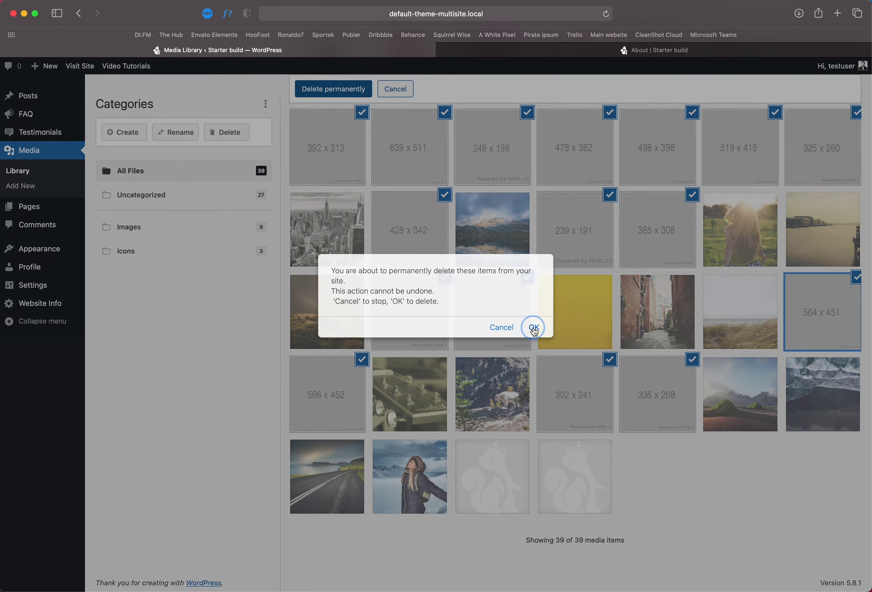
pyautogui.click(534, 327)
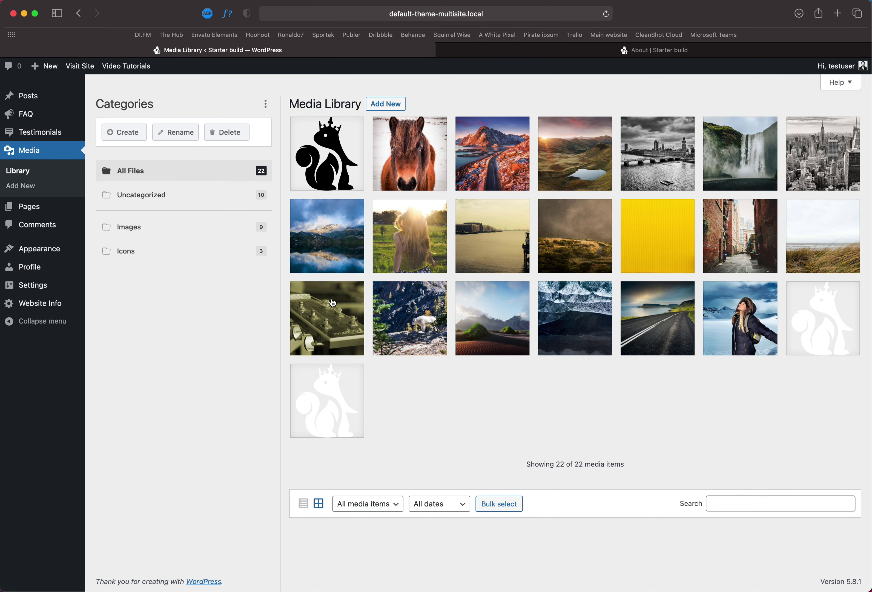
# Select the 19 photos from the horse to the woman-in-snow photo and move them into Images
pyautogui.click(504, 512)
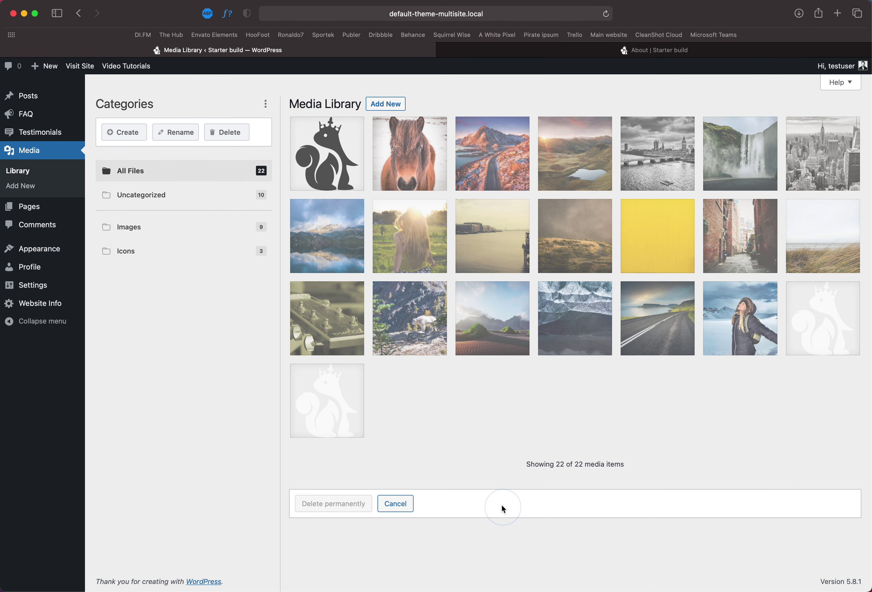
pyautogui.click(403, 171)
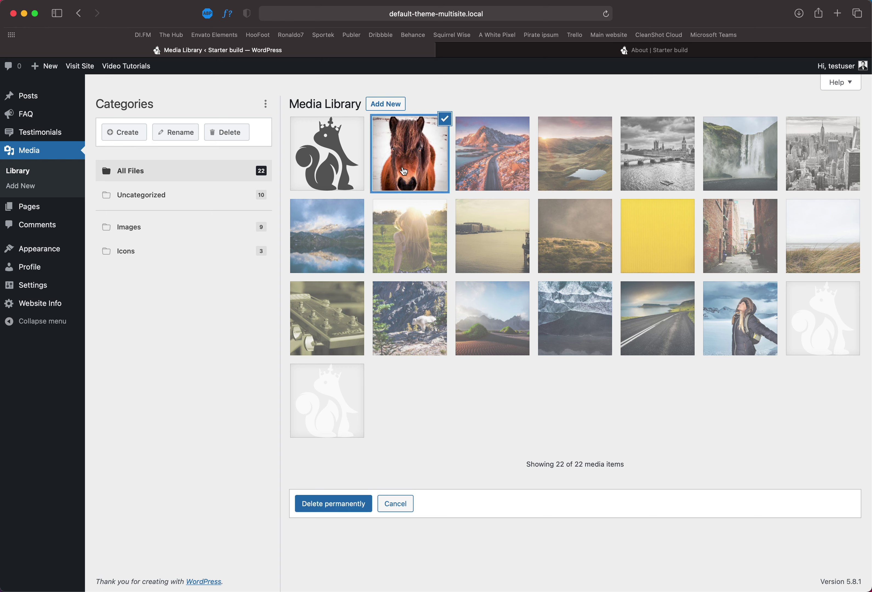
pyautogui.keyDown('shift'); pyautogui.click(736, 329); pyautogui.keyUp('shift')
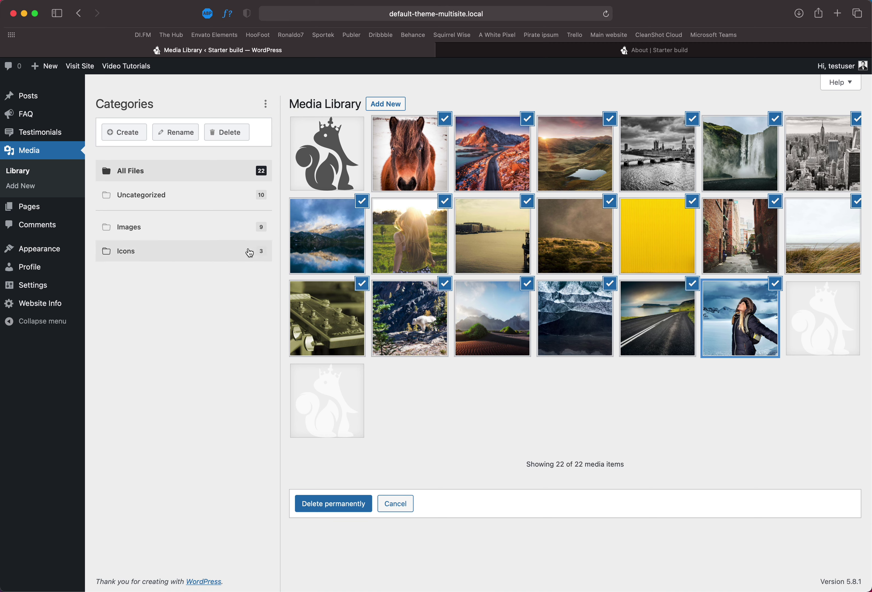
pyautogui.moveTo(408, 239); pyautogui.dragTo(192, 233)
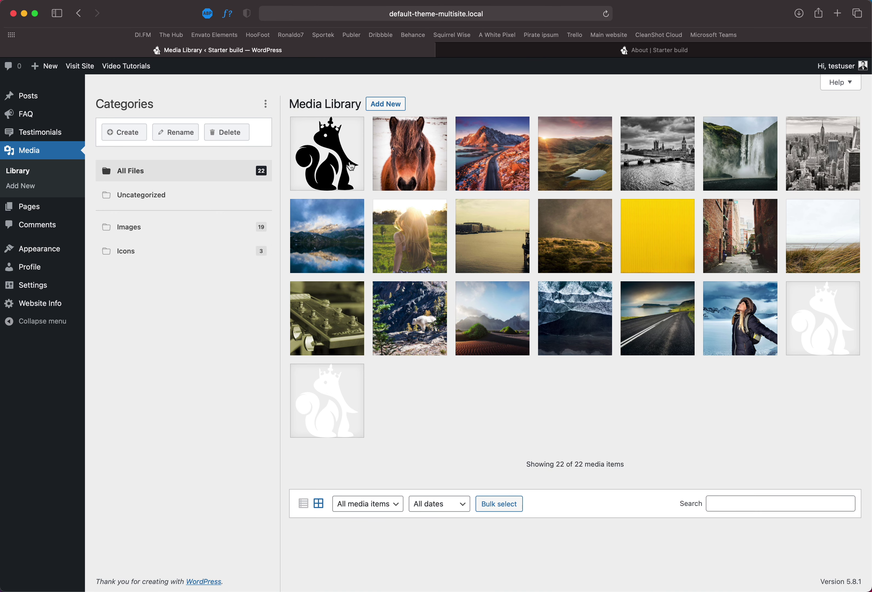
# Browse the Icons, All Files and Images categories to check the sorting
pyautogui.click(204, 257)
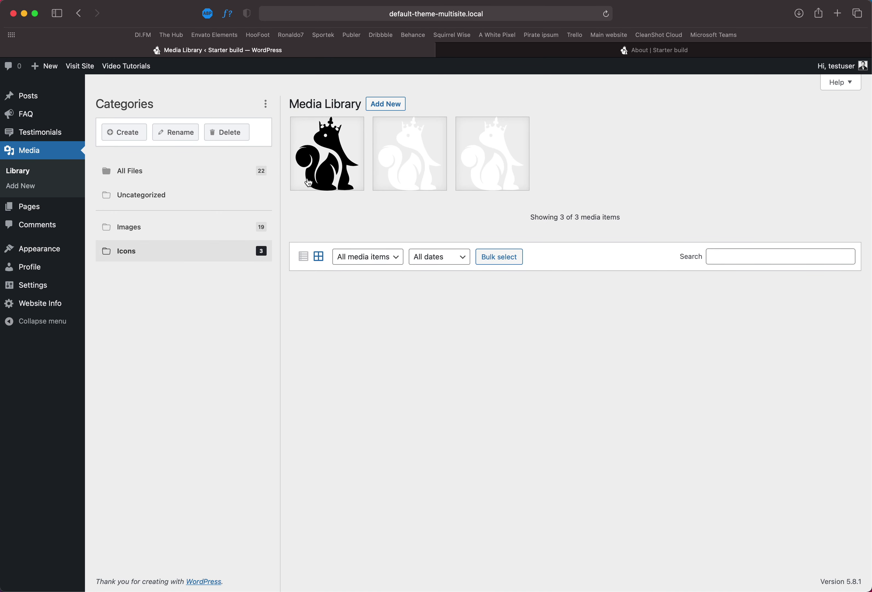
pyautogui.click(147, 177)
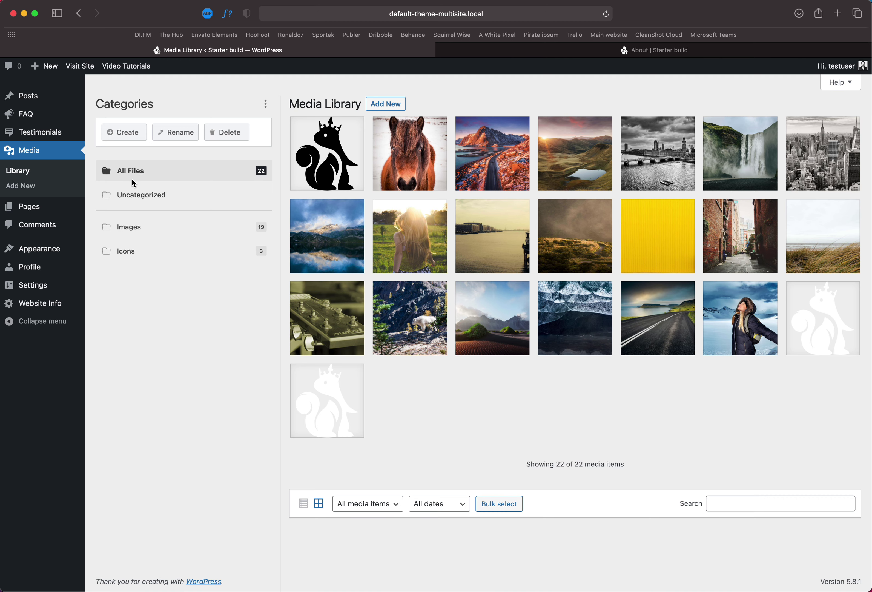
pyautogui.click(134, 228)
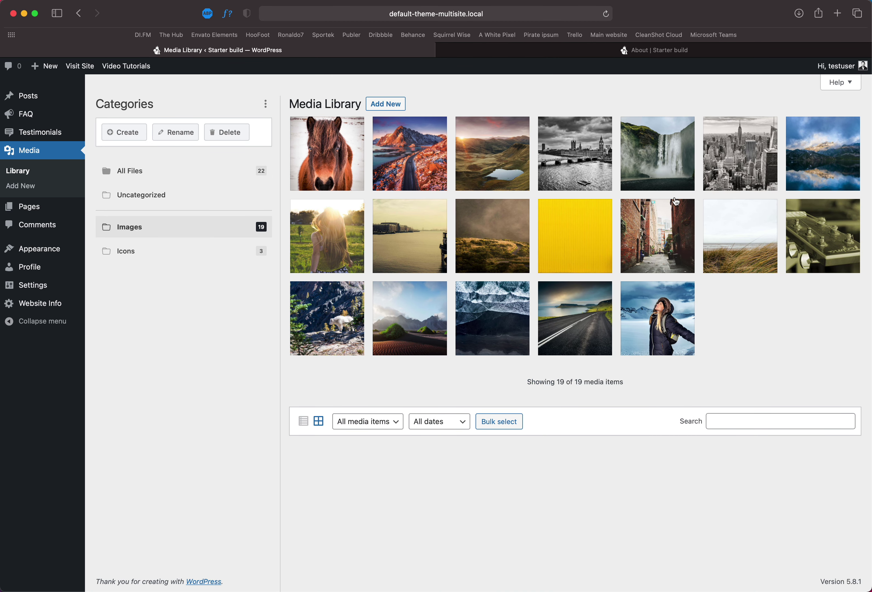
# Create two new categories named Videos and Files
pyautogui.click(127, 135)
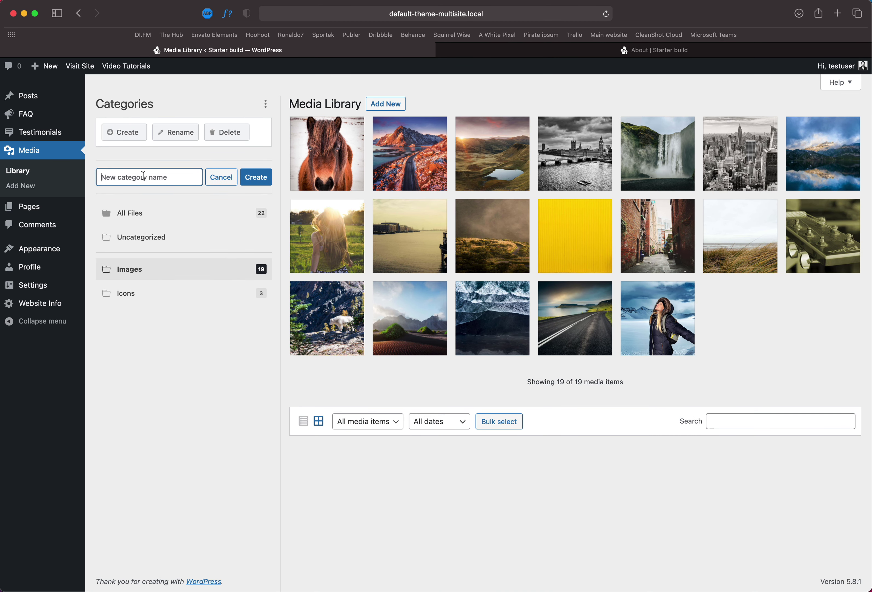
pyautogui.write('Videos')
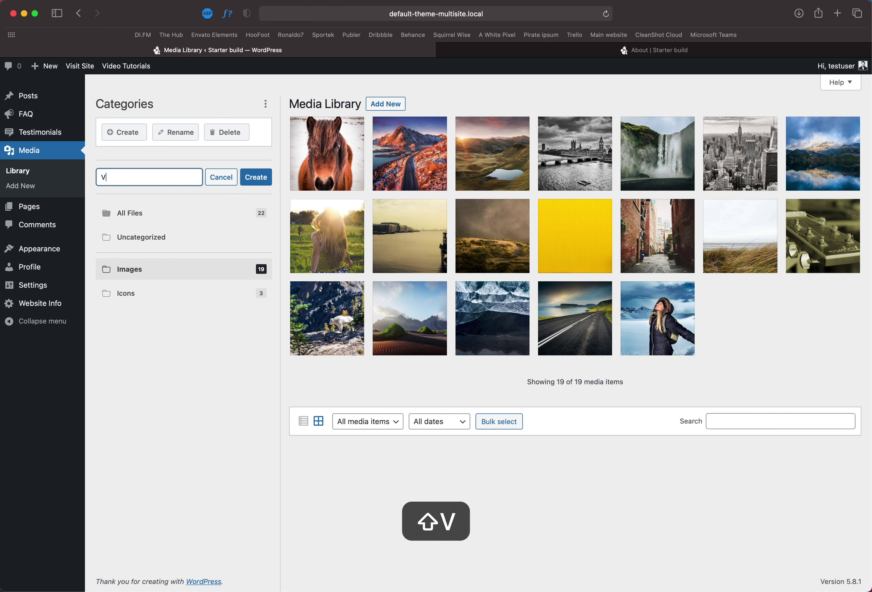
pyautogui.click(266, 173)
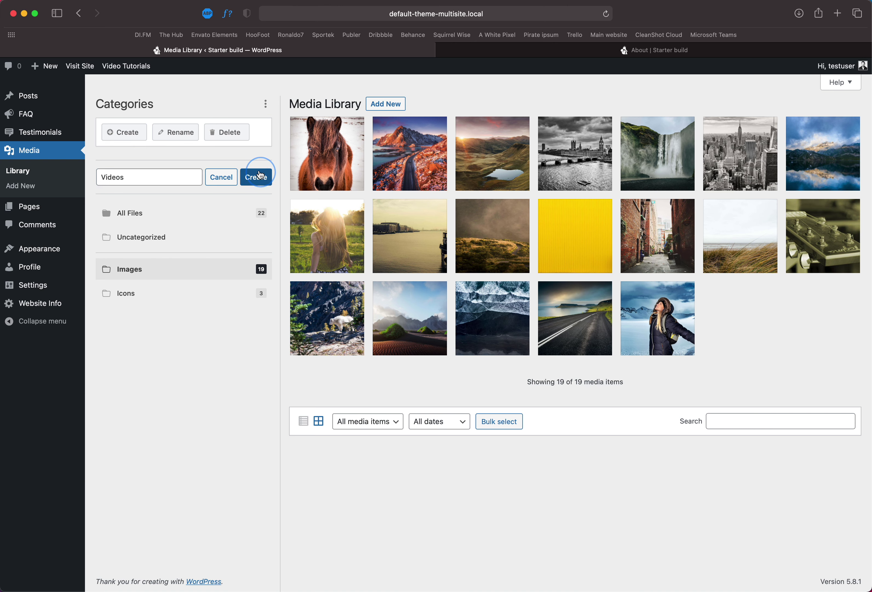
pyautogui.click(121, 132)
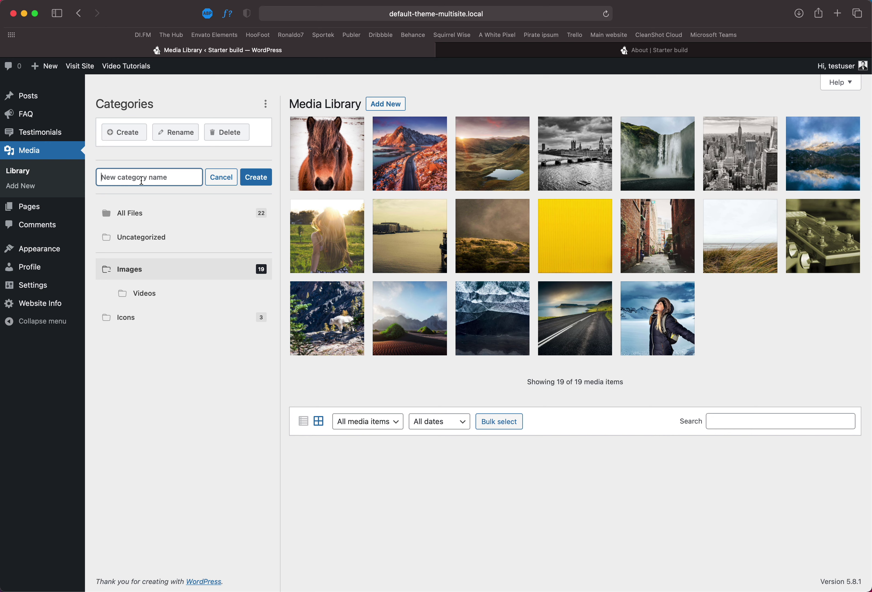
pyautogui.press('shift')
pyautogui.write('Files')
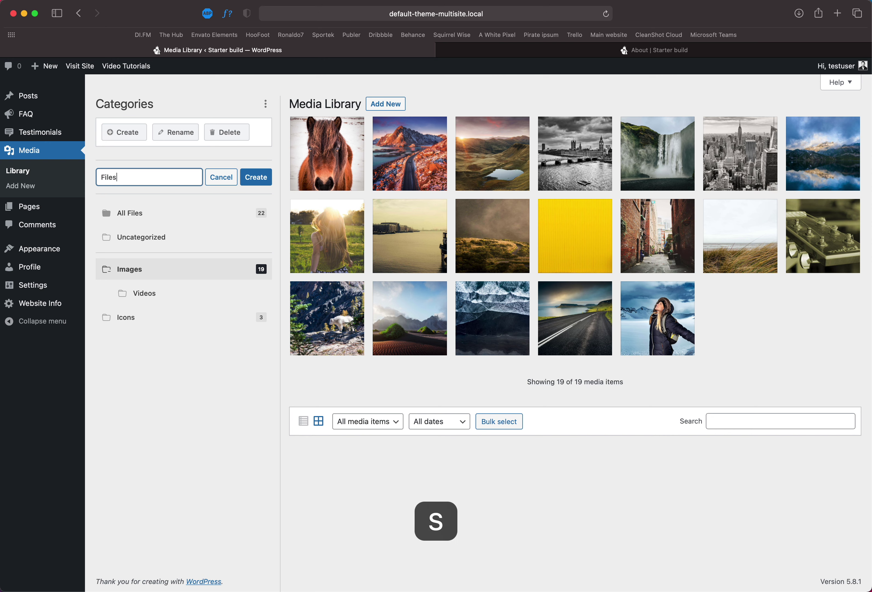
pyautogui.click(256, 177)
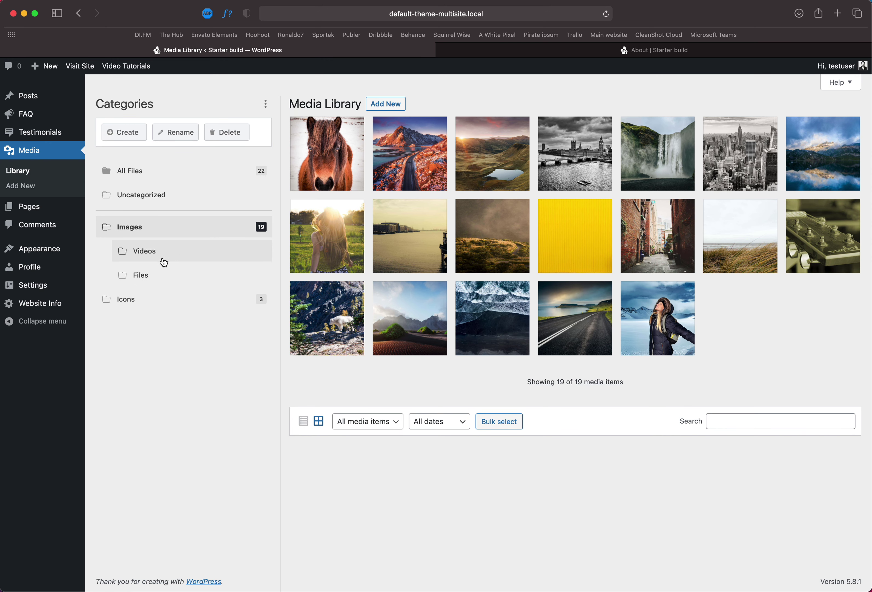
pyautogui.click(144, 255)
# Move the Videos category out of Images to the top level
pyautogui.moveTo(144, 256); pyautogui.dragTo(123, 300)
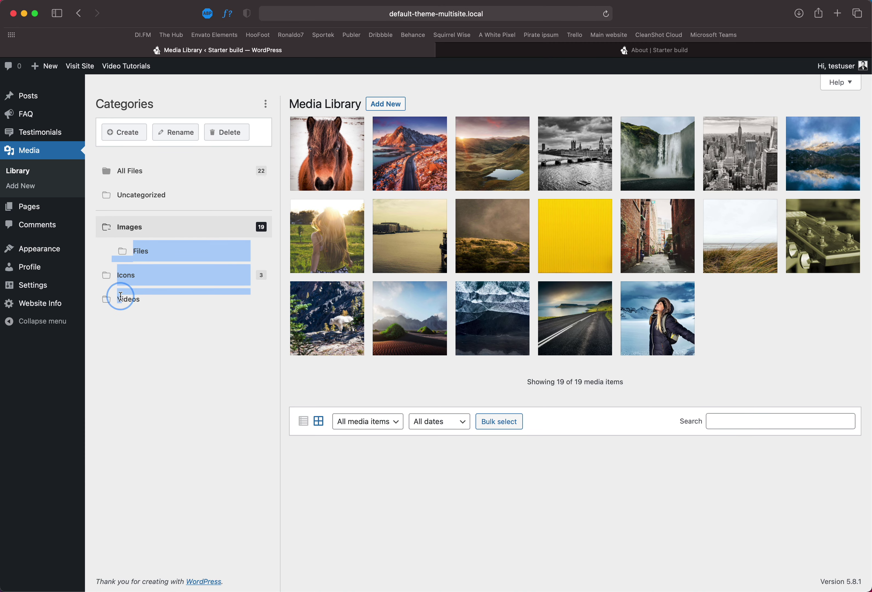
pyautogui.moveTo(126, 257); pyautogui.dragTo(156, 330)
pyautogui.click(157, 328)
# Move Files out of Images to the top level below Videos, then show Images
pyautogui.click(126, 260)
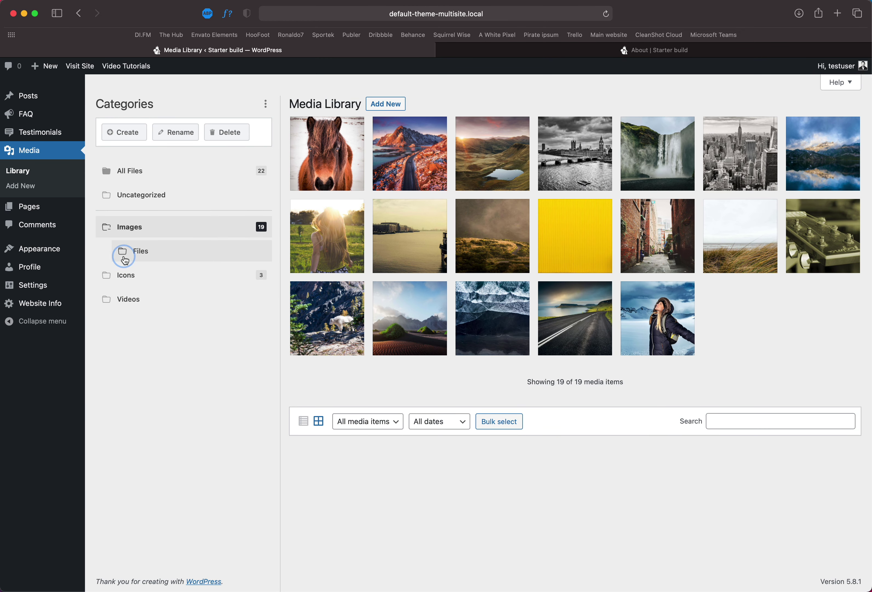
pyautogui.moveTo(125, 260)
pyautogui.mouseDown()
pyautogui.moveTo(101, 257)
pyautogui.moveTo(101, 312)
pyautogui.moveTo(121, 249)
pyautogui.mouseUp()
pyautogui.click(135, 245)
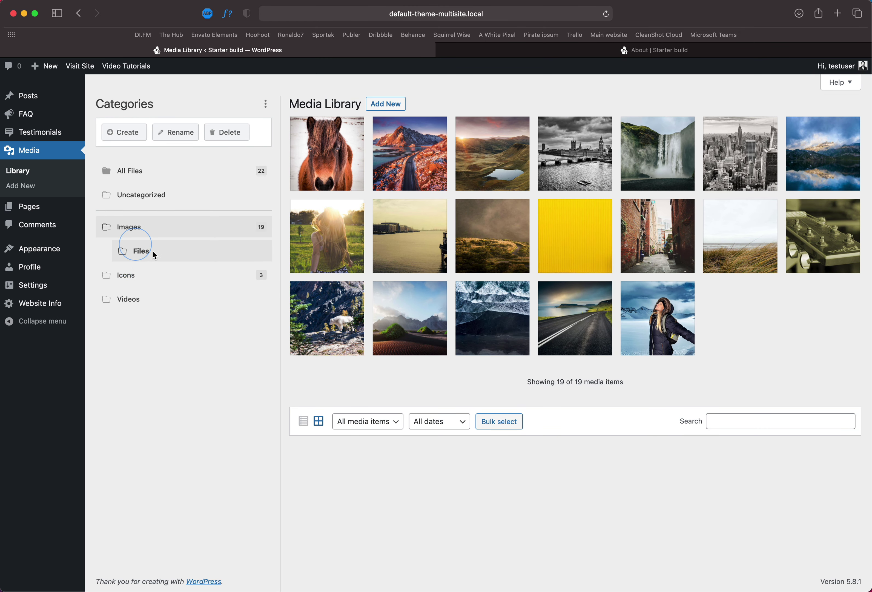
pyautogui.click(124, 255)
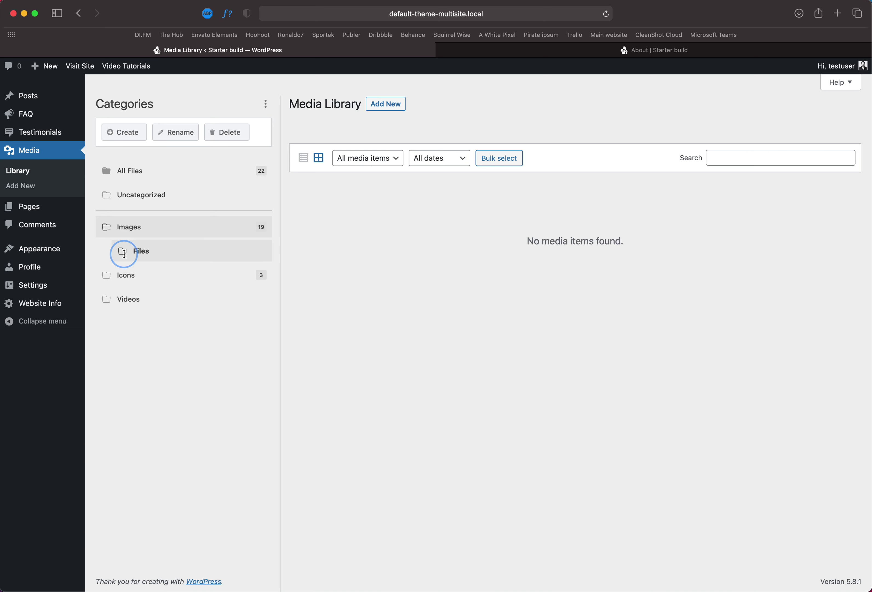
pyautogui.moveTo(144, 249); pyautogui.dragTo(137, 306)
pyautogui.click(146, 249)
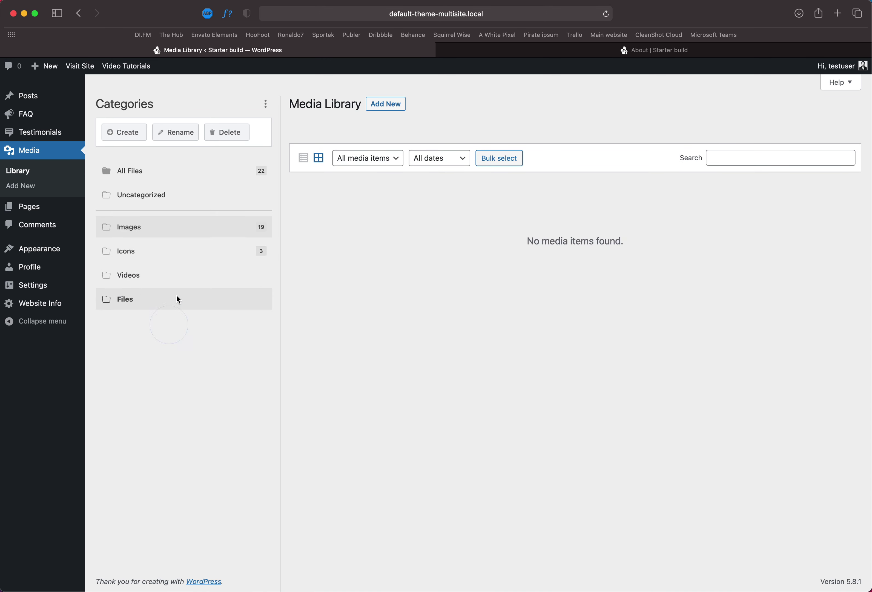
pyautogui.moveTo(121, 300)
pyautogui.mouseDown()
pyautogui.moveTo(150, 288)
pyautogui.moveTo(104, 303)
pyautogui.moveTo(142, 306)
pyautogui.moveTo(124, 315)
pyautogui.moveTo(124, 304)
pyautogui.mouseUp()
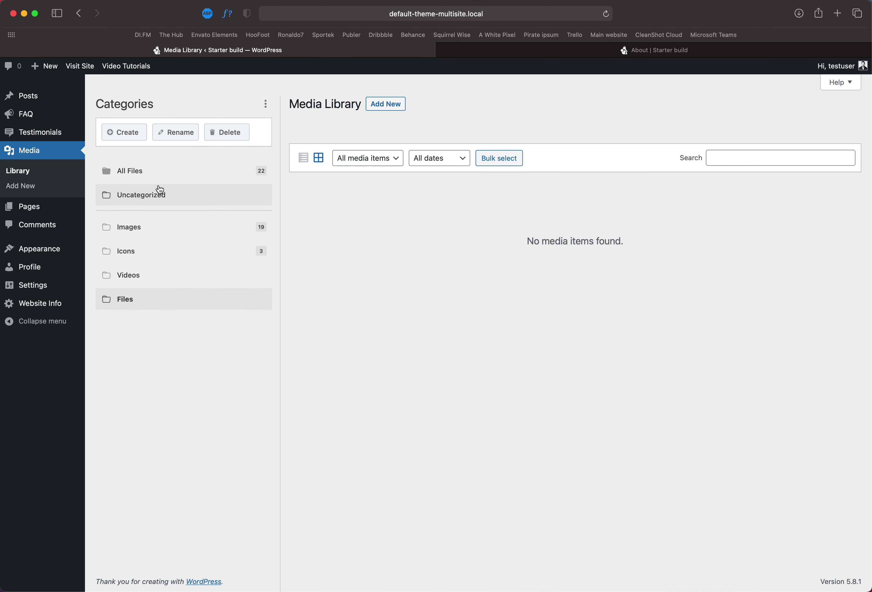
pyautogui.click(145, 230)
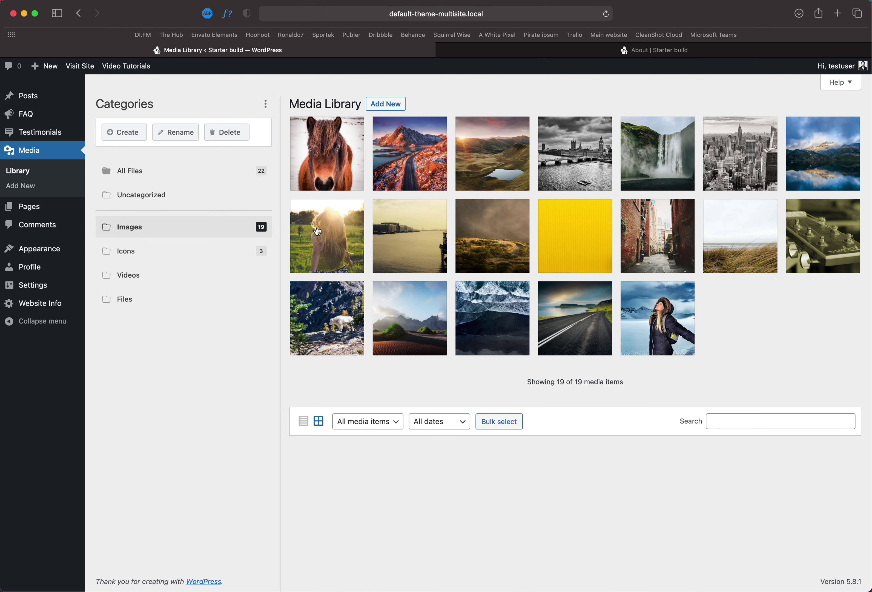
# Move the horse photo from Images into the Files folder and view Files
pyautogui.click(328, 177)
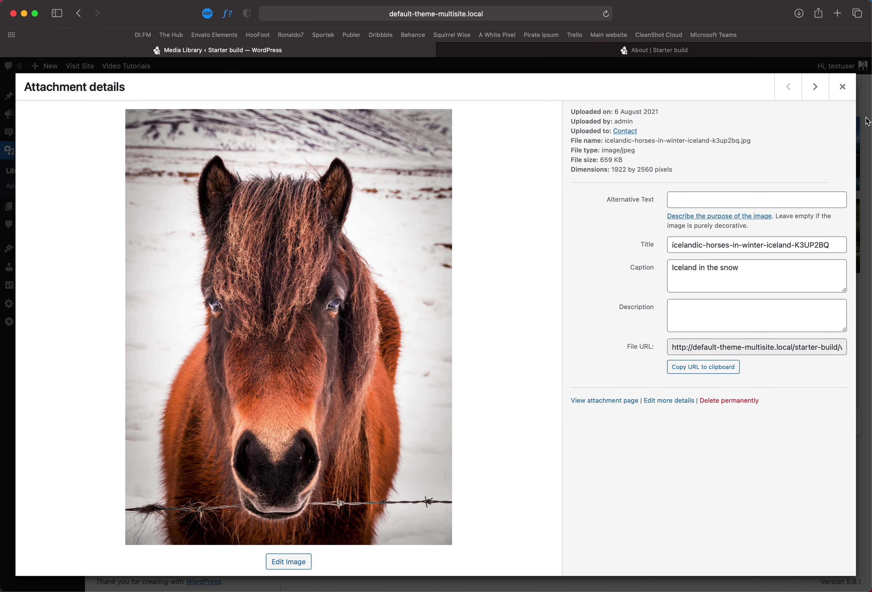
pyautogui.click(843, 87)
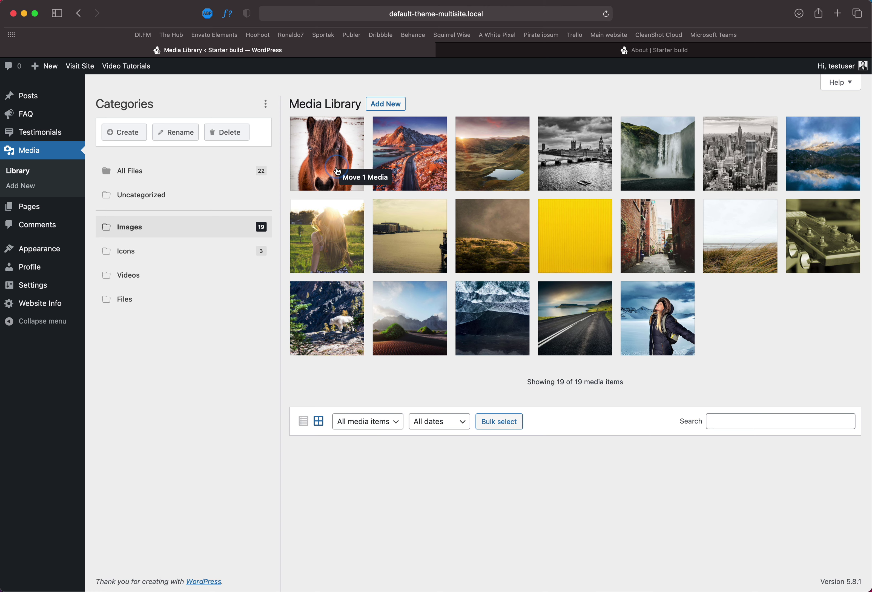
pyautogui.moveTo(338, 172); pyautogui.dragTo(162, 304)
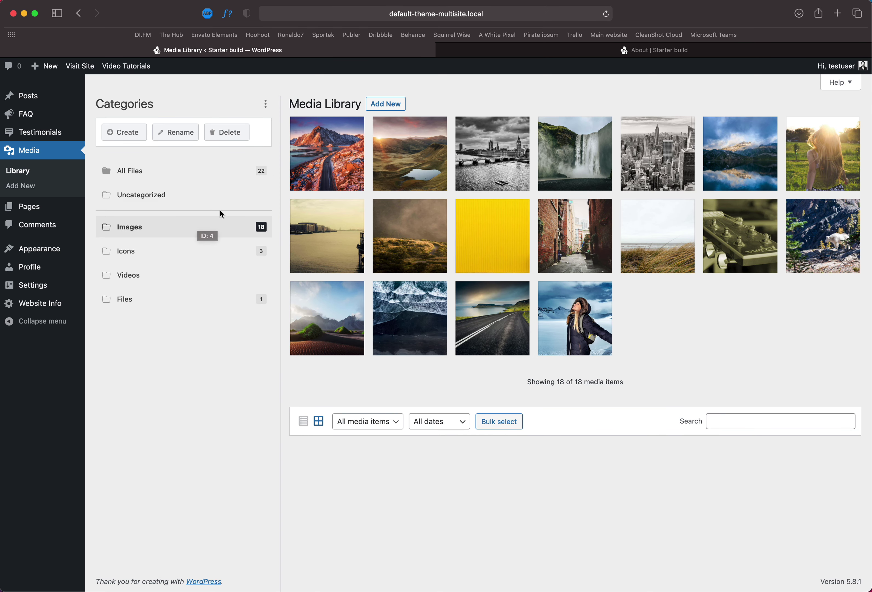
pyautogui.click(128, 300)
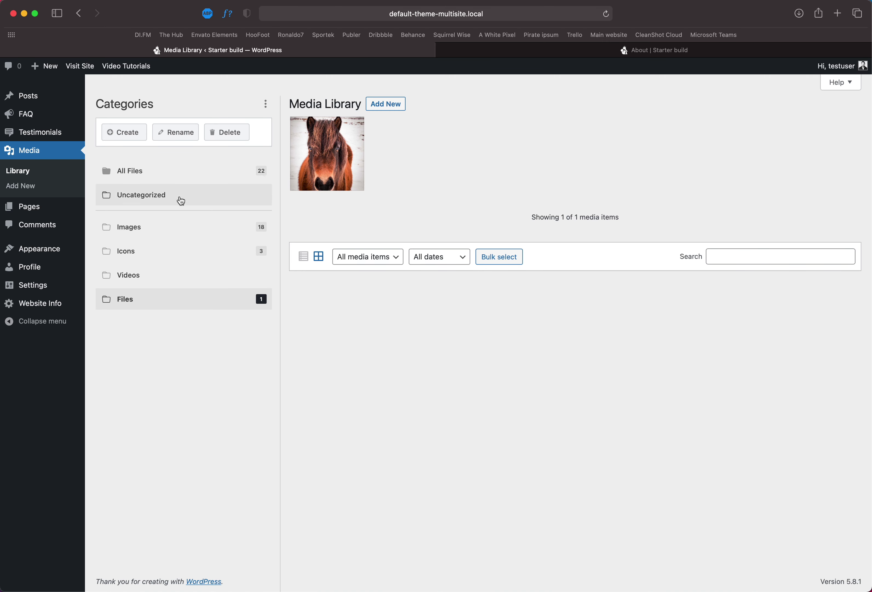
# Permanently delete the yellow, harbour and guitar photos from the Images category
pyautogui.click(162, 228)
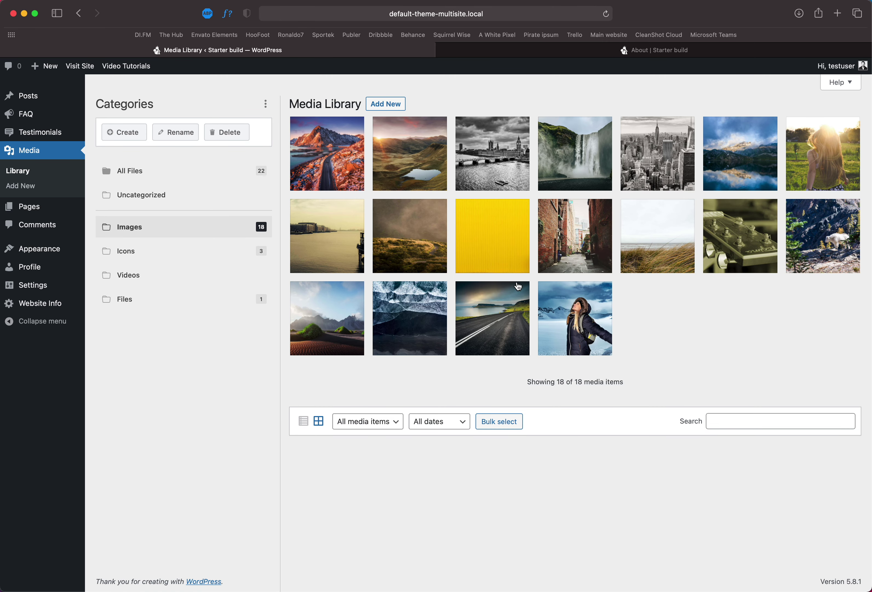
pyautogui.click(500, 422)
pyautogui.click(498, 256)
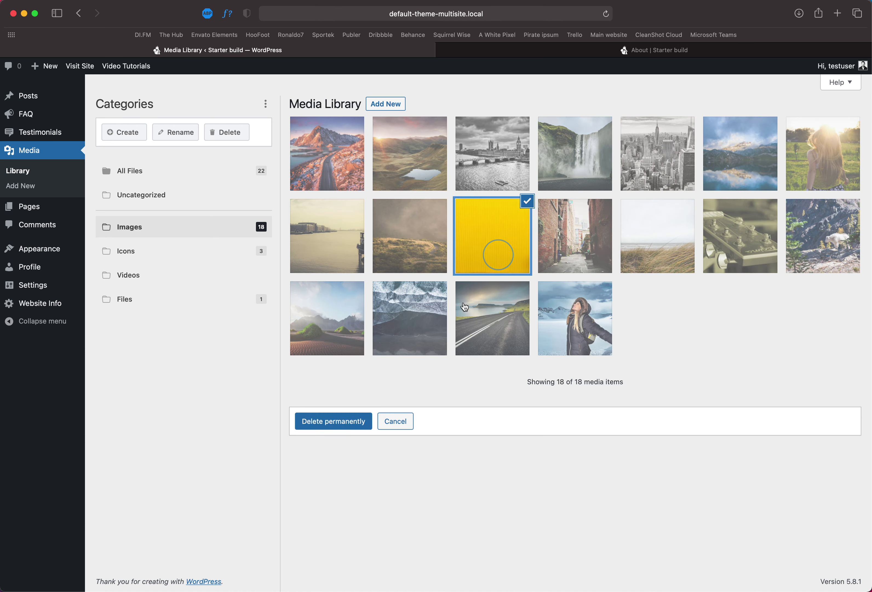
pyautogui.click(352, 267)
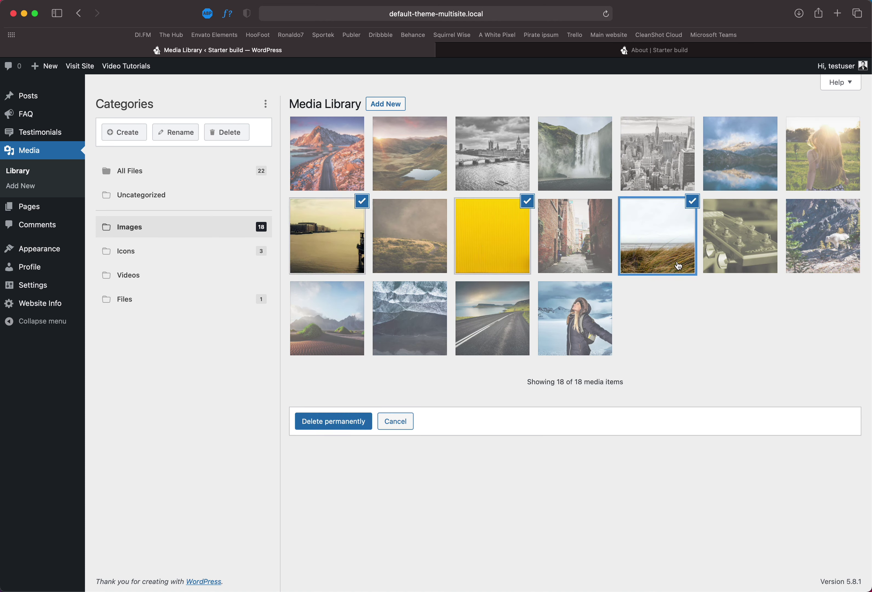
pyautogui.click(724, 236)
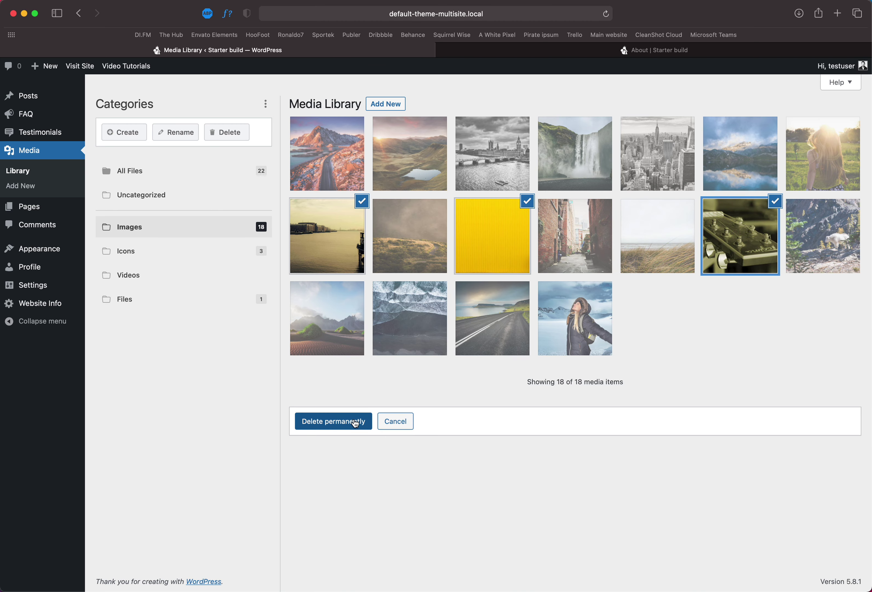
pyautogui.click(355, 422)
pyautogui.click(533, 327)
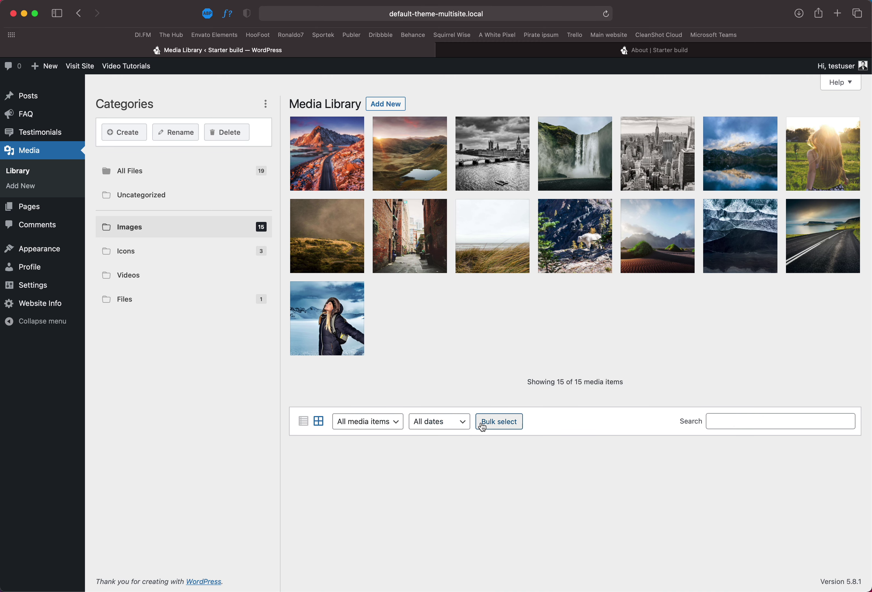
# Start a new upload and browse to the Squirrel Wise images folder
pyautogui.click(388, 106)
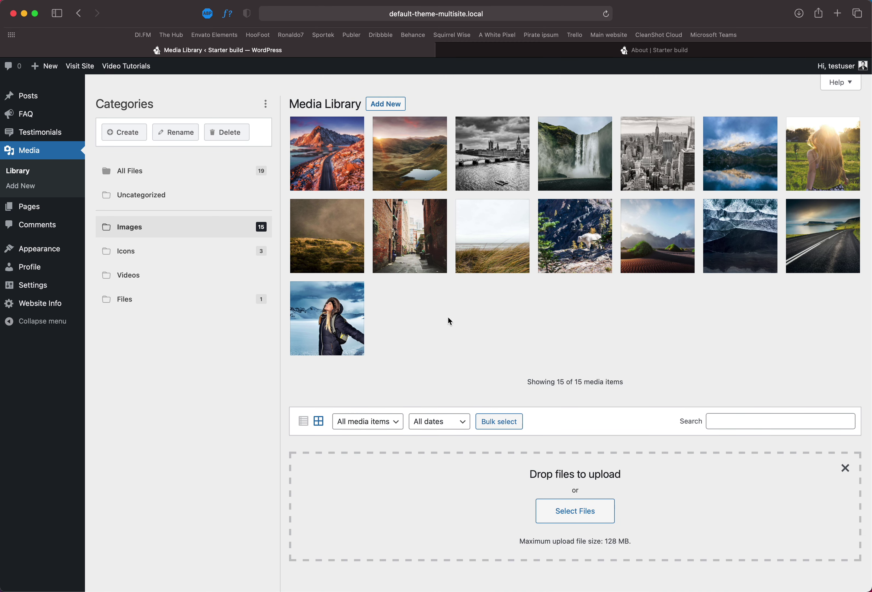
pyautogui.scroll(-1, 471, 333)
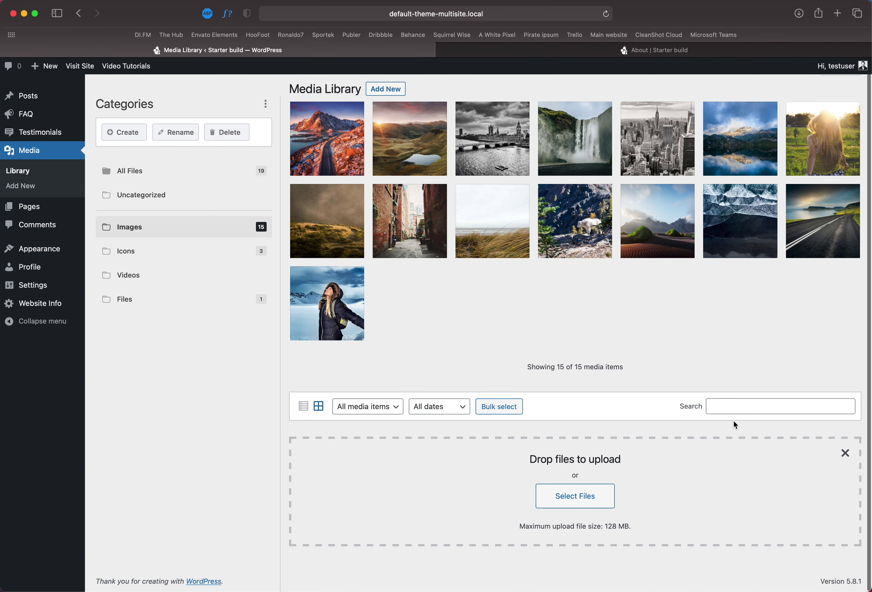
pyautogui.click(576, 502)
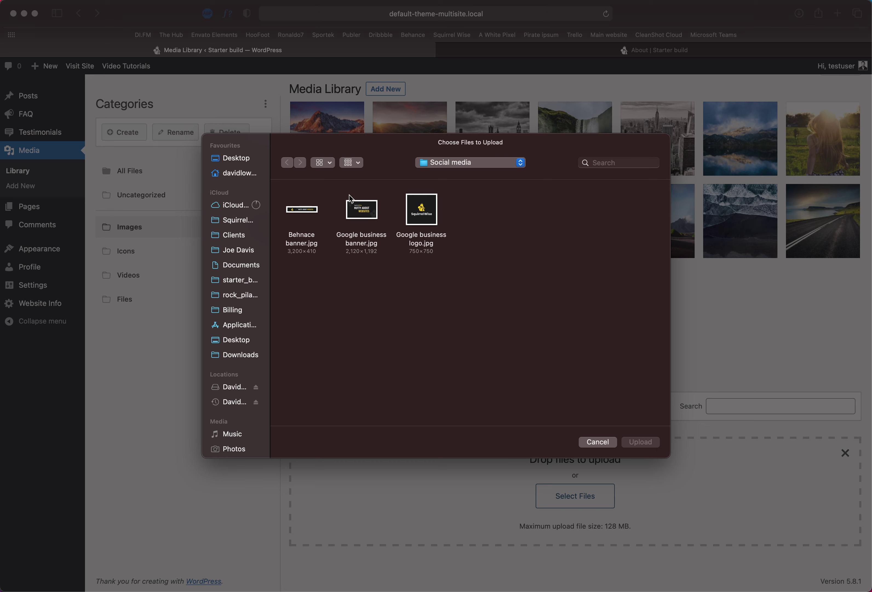
pyautogui.click(233, 223)
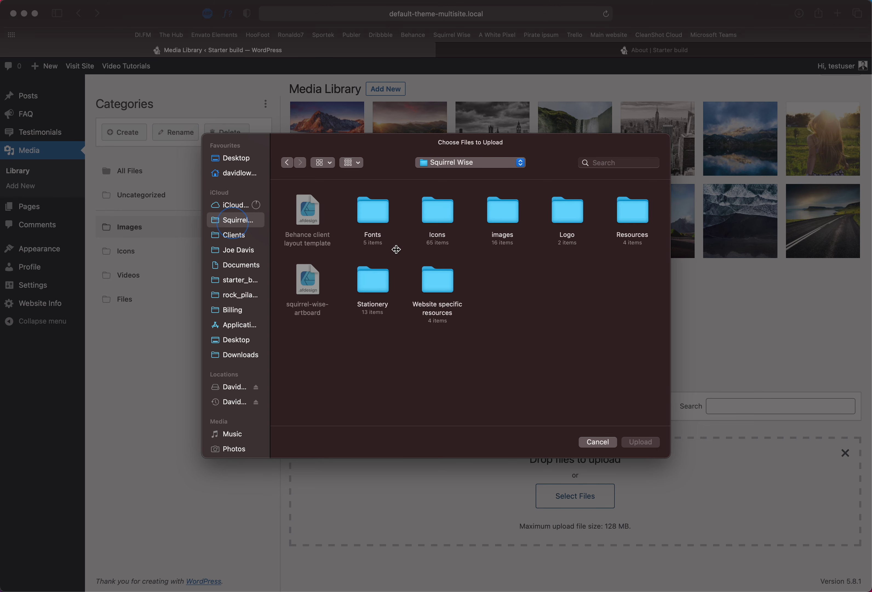
pyautogui.click(504, 223)
pyautogui.doubleClick(504, 223)
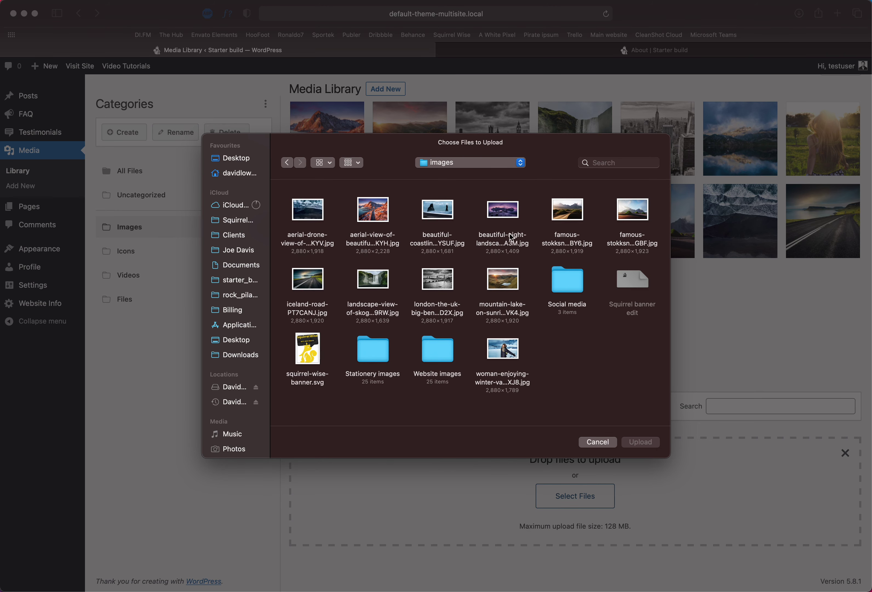
# Select the waterfall landscape, London and mountain lake photos and upload them
pyautogui.click(373, 282)
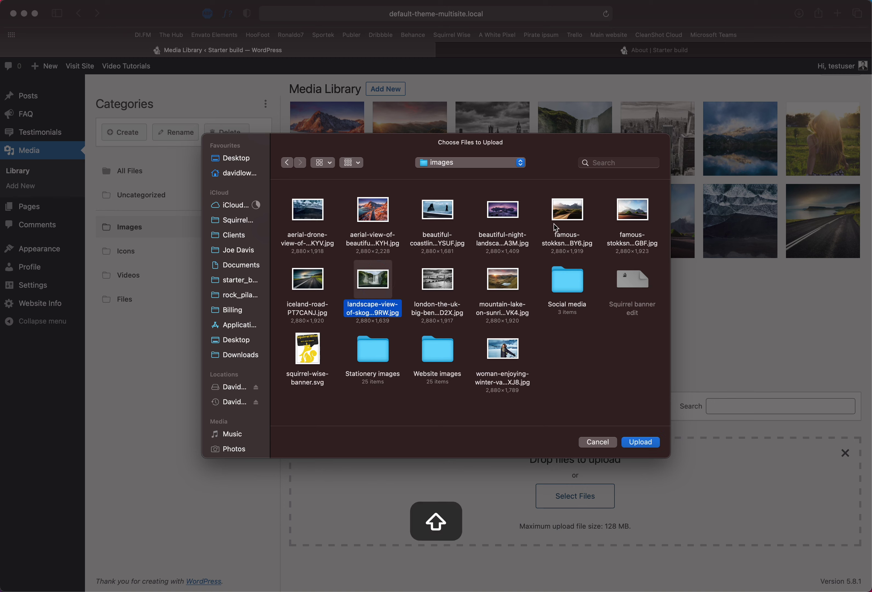
pyautogui.keyDown('shift'); pyautogui.click(515, 278); pyautogui.keyUp('shift')
pyautogui.click(430, 287)
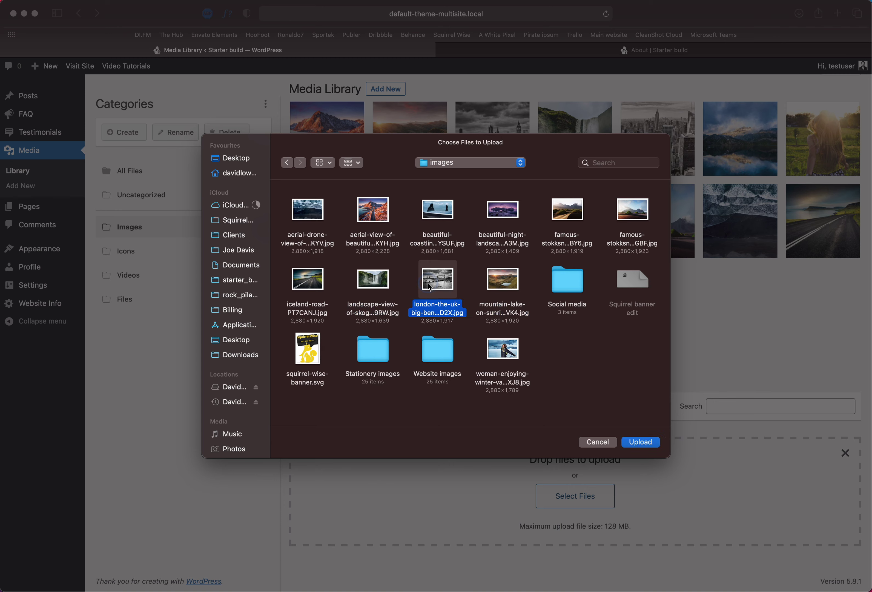
pyautogui.keyDown('super'); pyautogui.click(389, 288); pyautogui.keyUp('super')
pyautogui.keyDown('super'); pyautogui.click(498, 288); pyautogui.keyUp('super')
pyautogui.click(629, 442)
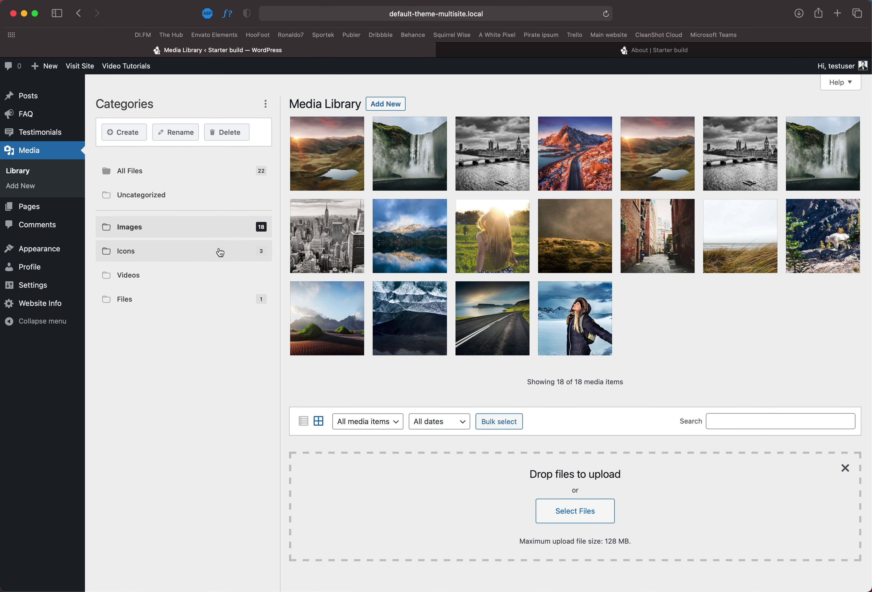
# Confirm All Files totals 22, then return to Images with 18 photos
pyautogui.click(203, 176)
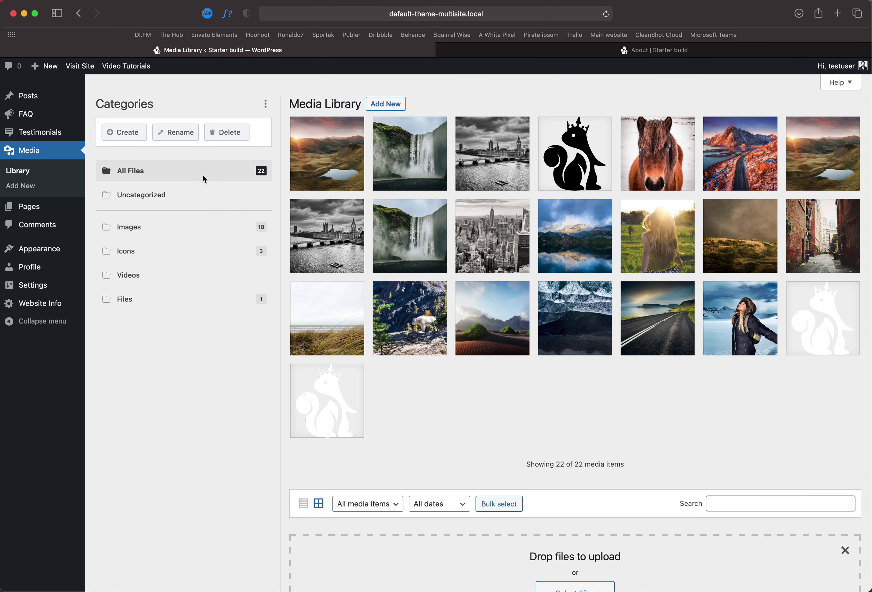
pyautogui.click(196, 223)
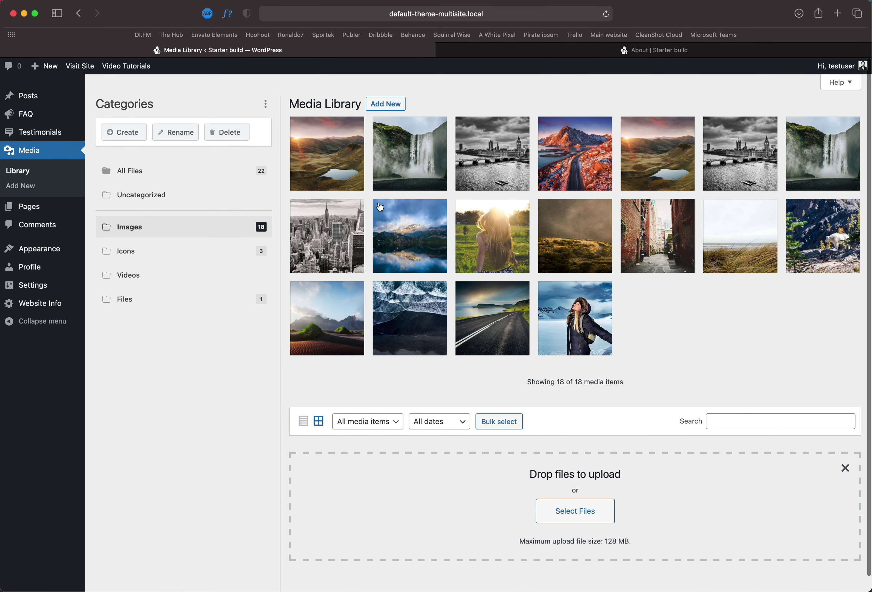
# Rename the Icons category and save it as Icons, widen the Categories panel, then show Images
pyautogui.click(188, 143)
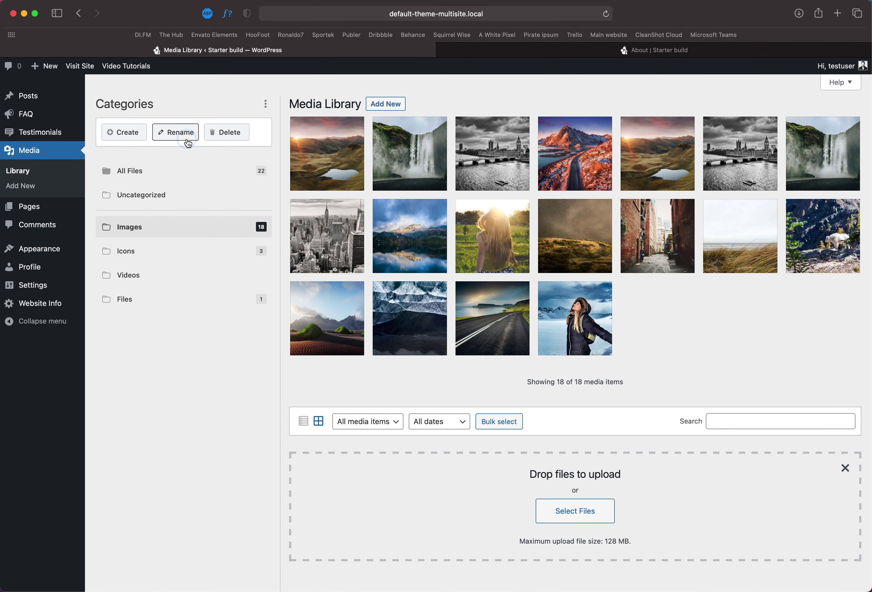
pyautogui.click(127, 251)
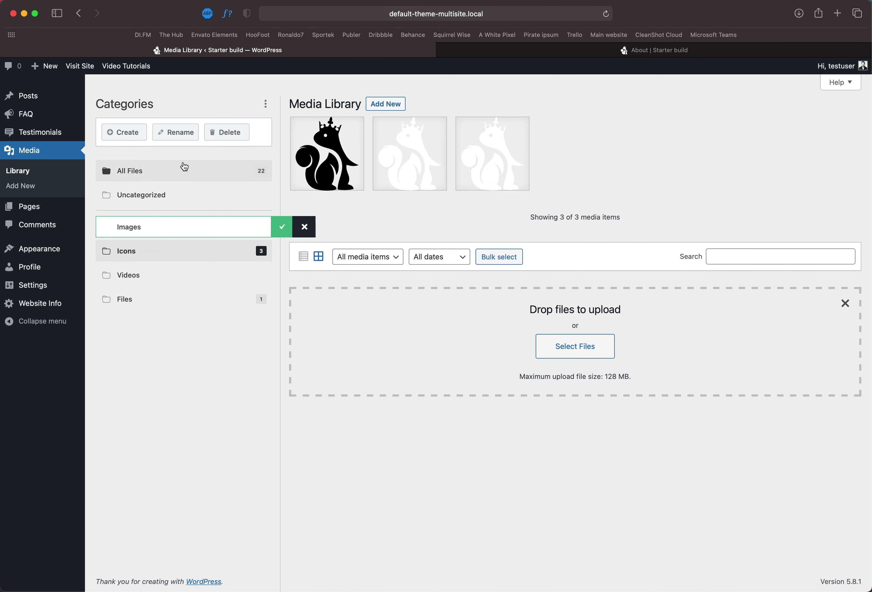
pyautogui.click(305, 226)
pyautogui.click(162, 250)
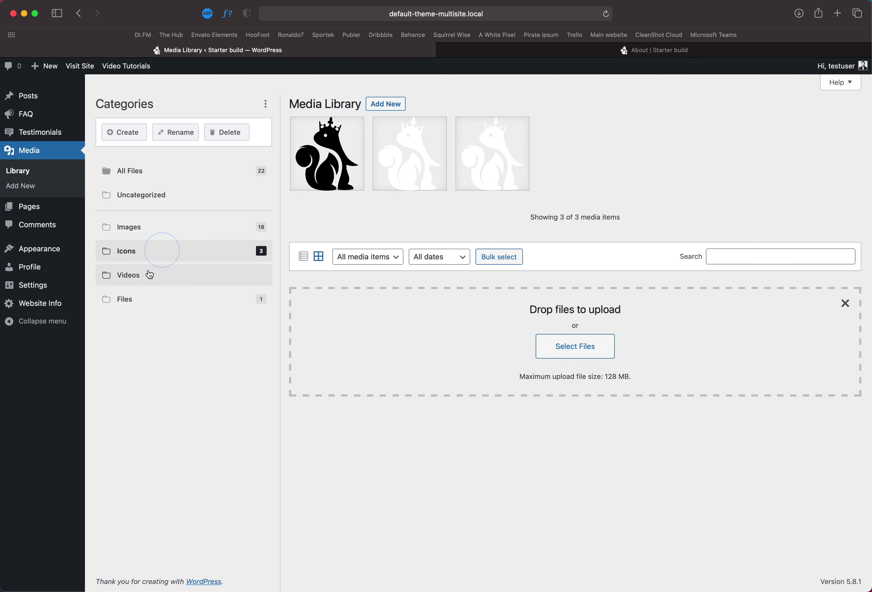
pyautogui.click(188, 138)
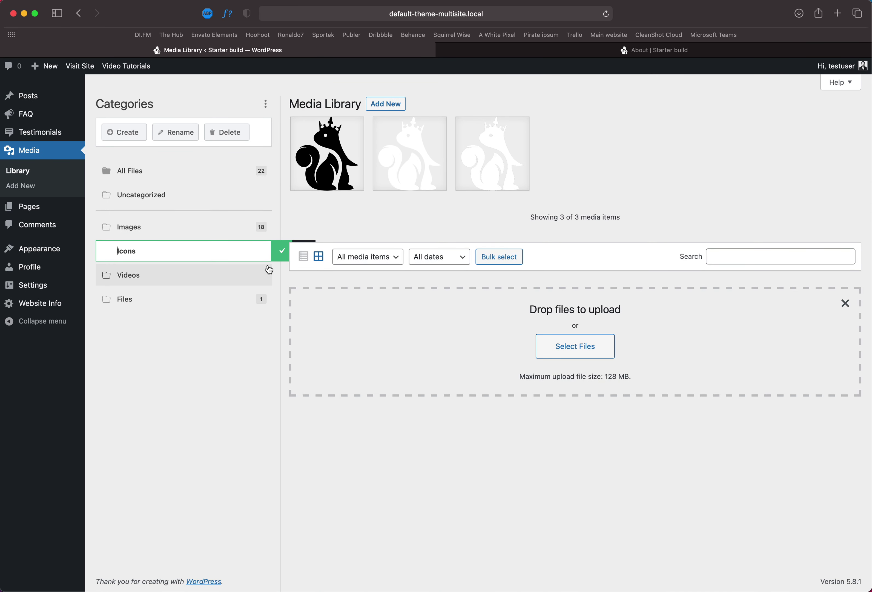
pyautogui.press('Return')
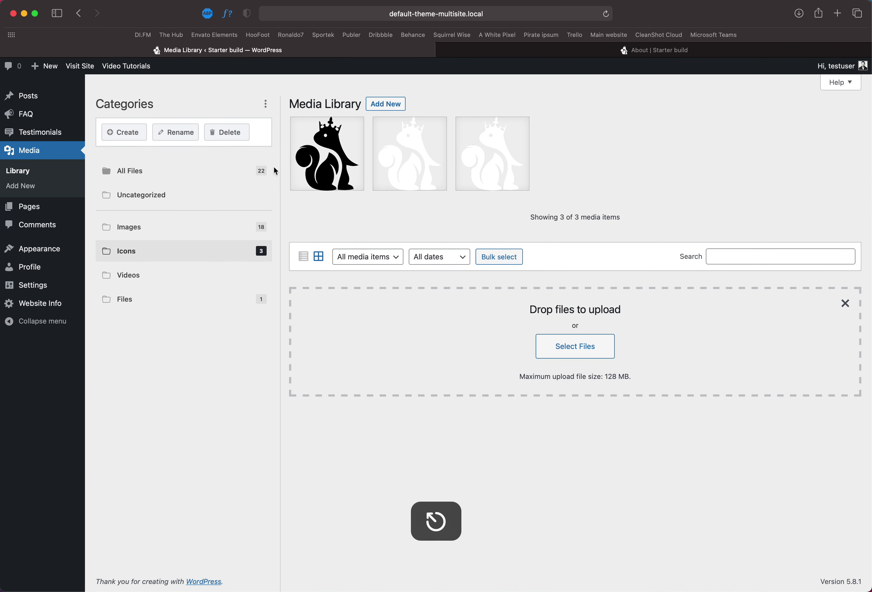
pyautogui.moveTo(275, 171)
pyautogui.mouseDown()
pyautogui.moveTo(367, 181)
pyautogui.moveTo(228, 178)
pyautogui.moveTo(278, 177)
pyautogui.moveTo(265, 179)
pyautogui.mouseUp()
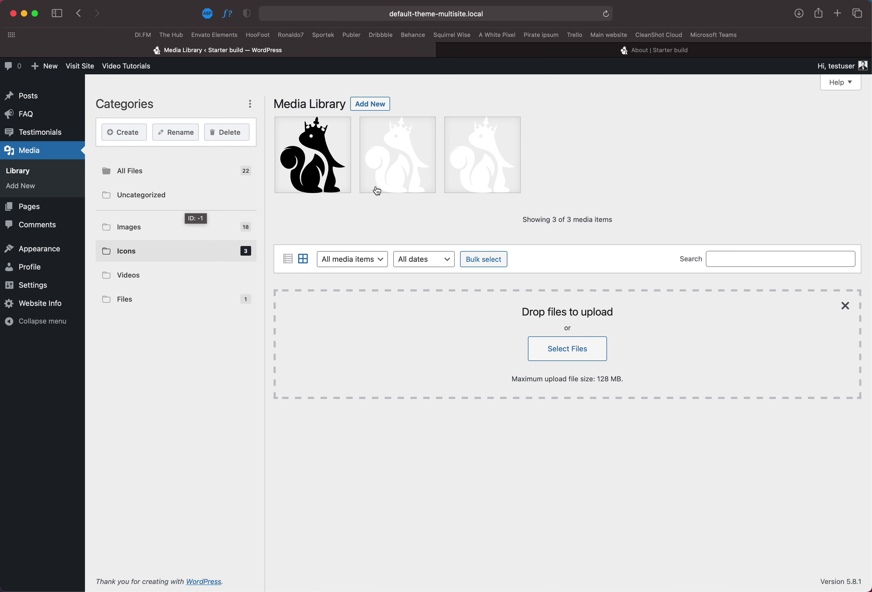
pyautogui.click(128, 231)
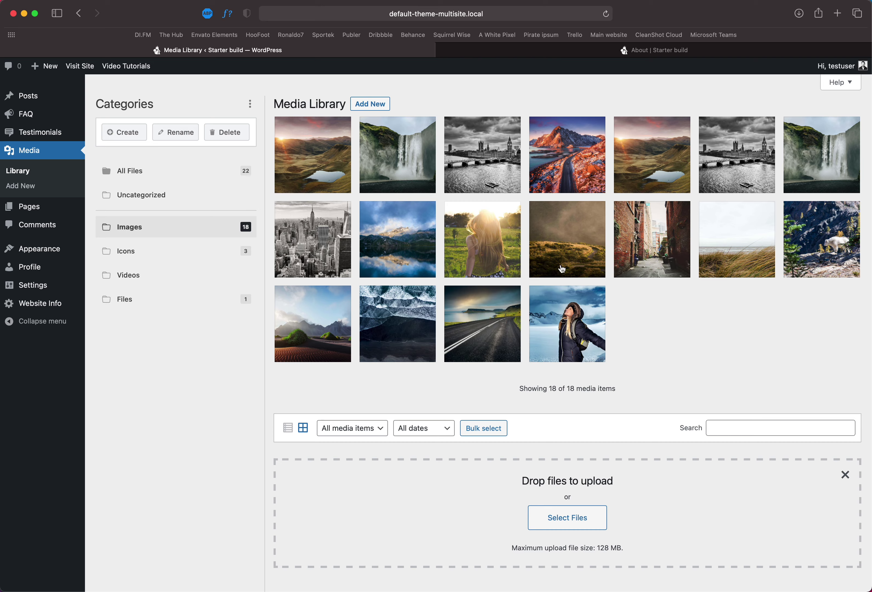
# Open the misty hillside photo's attachment details and place the cursor in its Alternative Text field
pyautogui.click(562, 262)
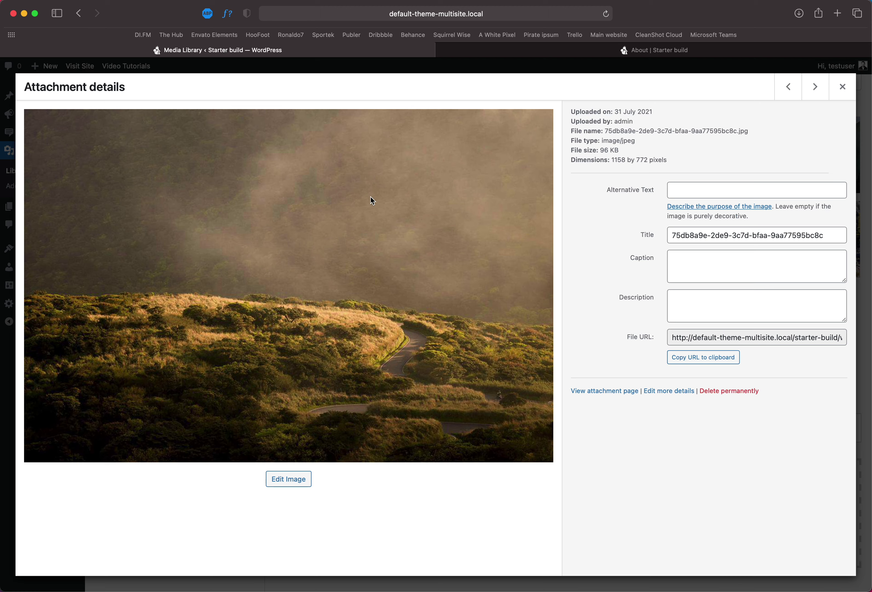
pyautogui.click(677, 191)
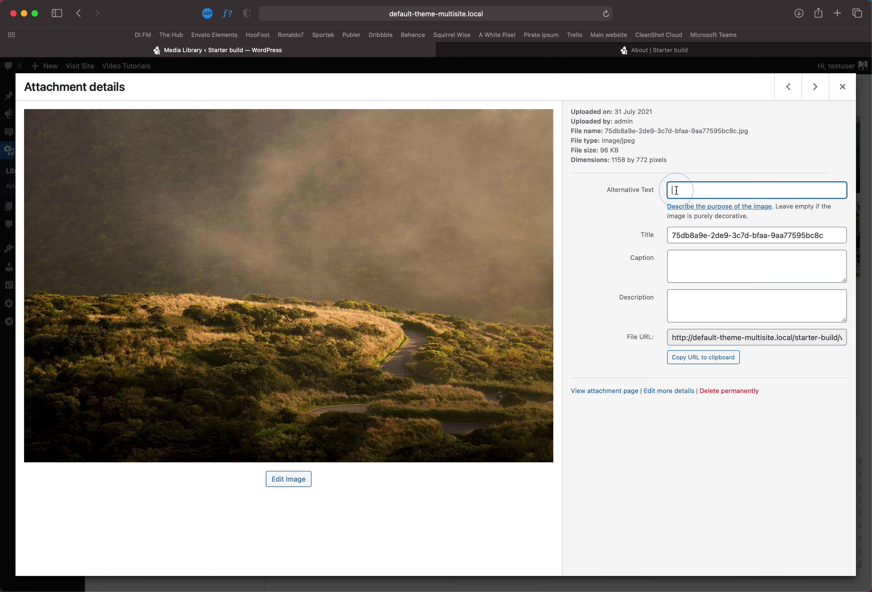
pyautogui.click(738, 189)
pyautogui.click(662, 190)
pyautogui.moveTo(825, 235); pyautogui.dragTo(641, 239)
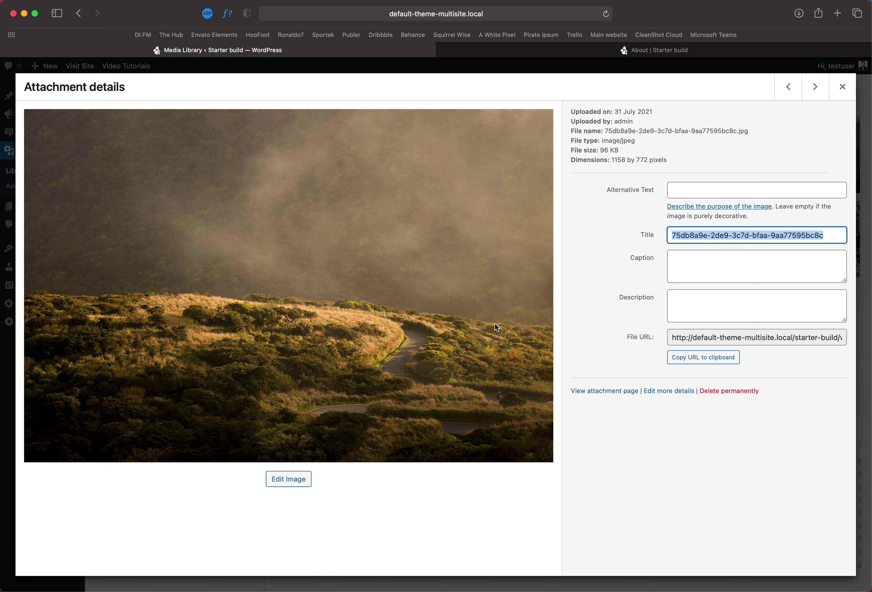
pyautogui.click(689, 264)
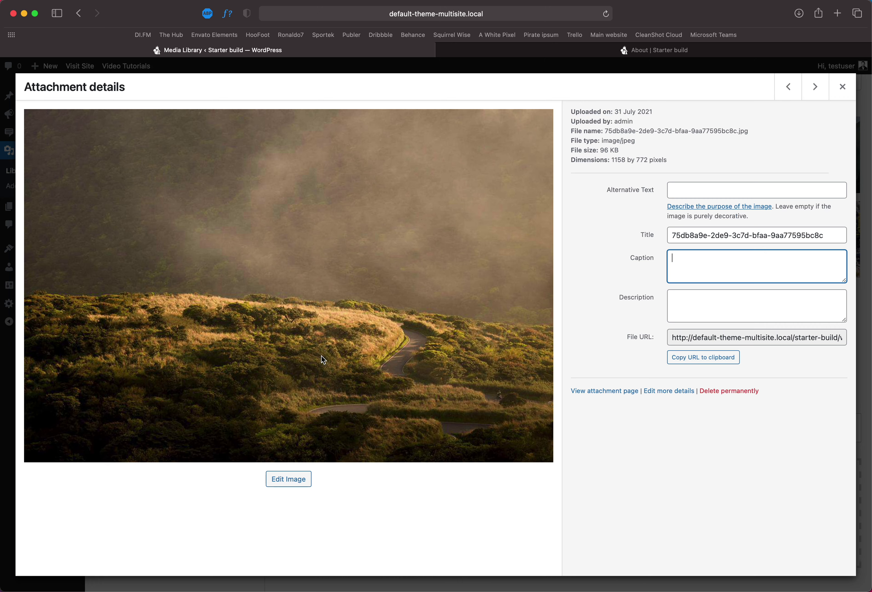
pyautogui.click(710, 305)
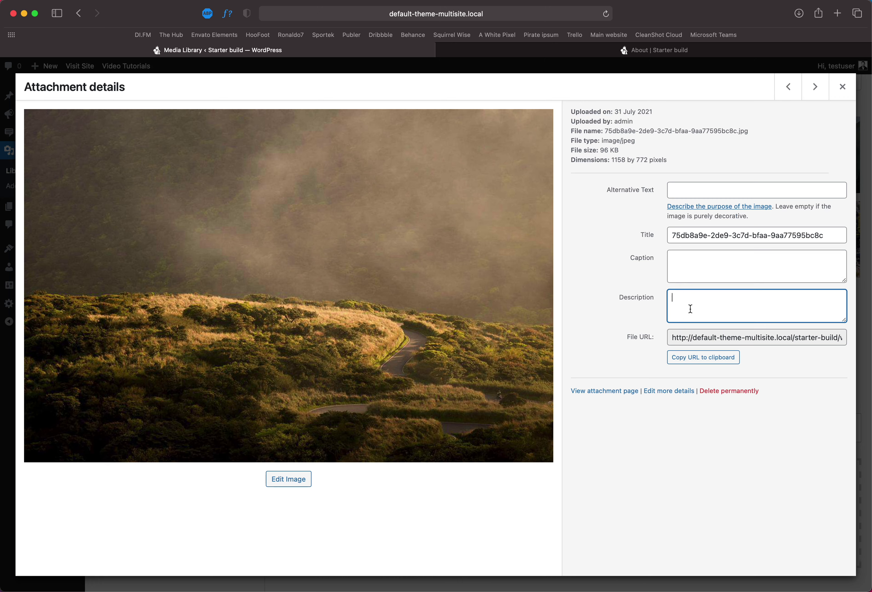
pyautogui.click(688, 267)
pyautogui.click(687, 235)
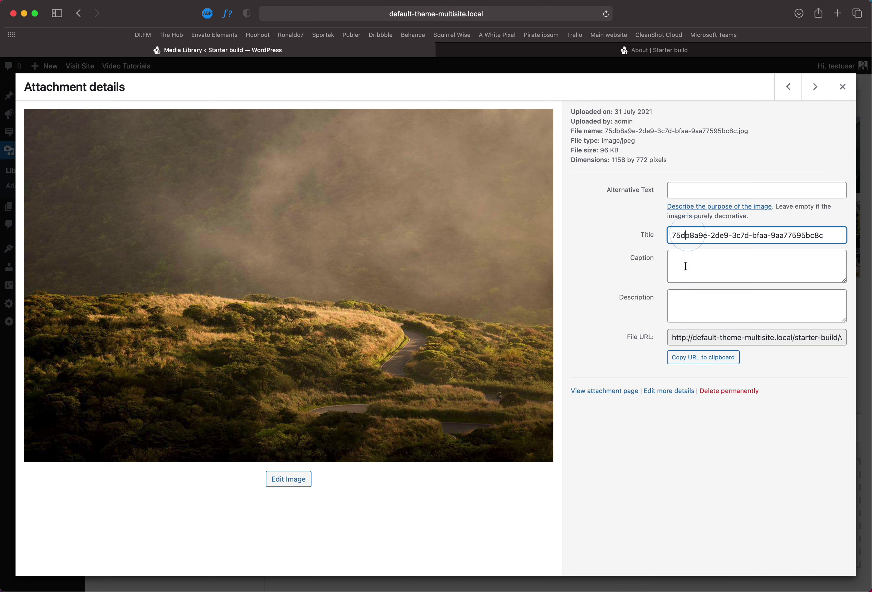
pyautogui.click(687, 190)
pyautogui.moveTo(823, 235); pyautogui.dragTo(666, 235)
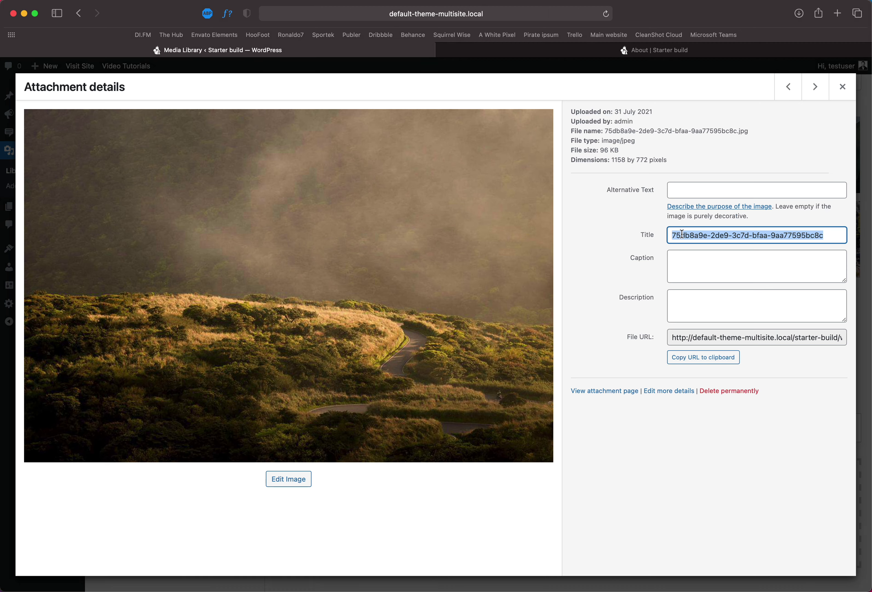
pyautogui.moveTo(826, 235); pyautogui.dragTo(666, 237)
pyautogui.moveTo(827, 235); pyautogui.dragTo(666, 234)
pyautogui.click(691, 189)
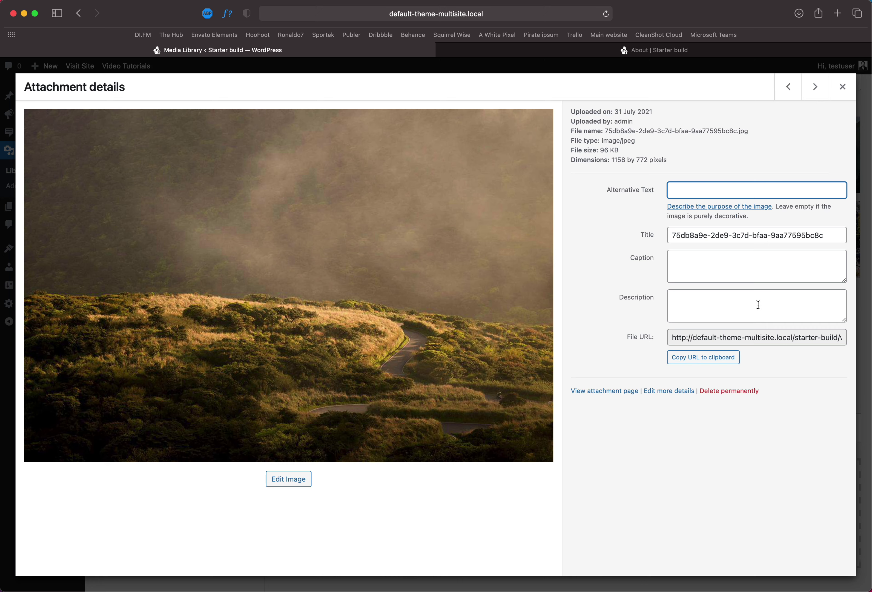
pyautogui.click(717, 274)
pyautogui.click(675, 189)
pyautogui.click(688, 238)
pyautogui.click(691, 261)
pyautogui.click(691, 231)
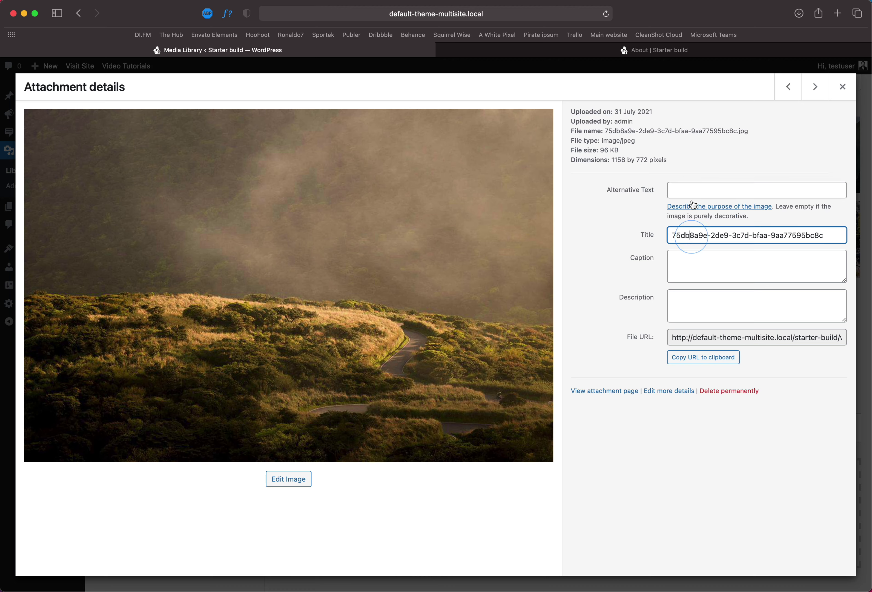
pyautogui.click(691, 191)
pyautogui.click(689, 231)
pyautogui.click(693, 272)
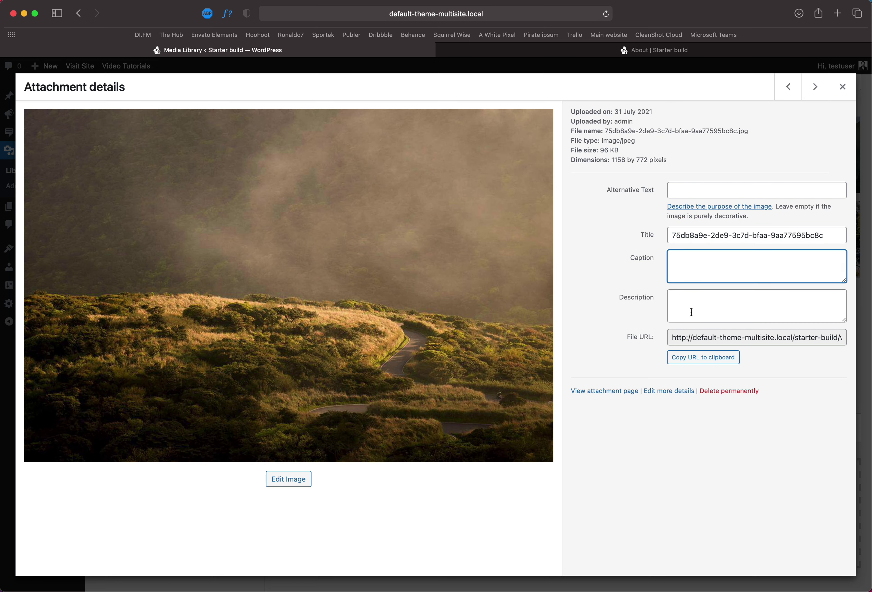
pyautogui.click(665, 393)
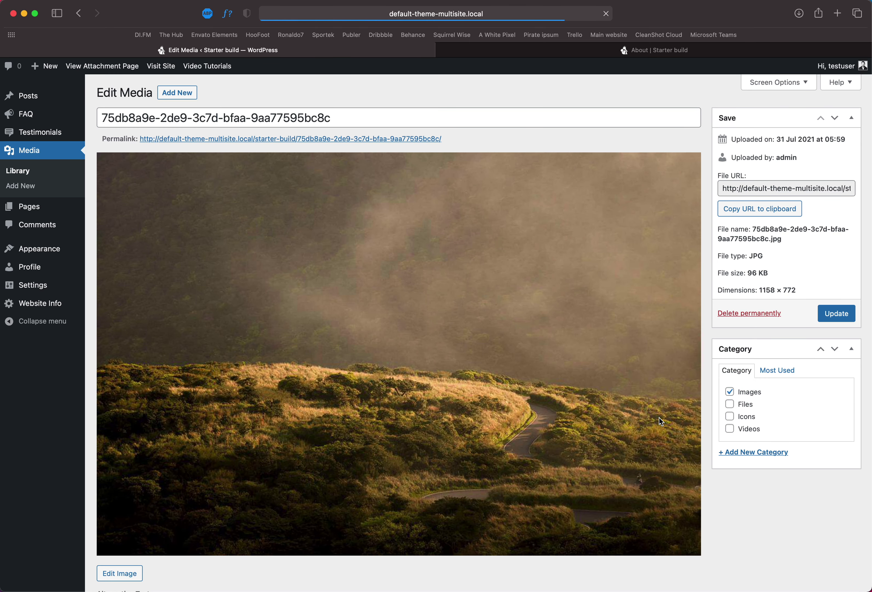
pyautogui.scroll(-7, 754, 354)
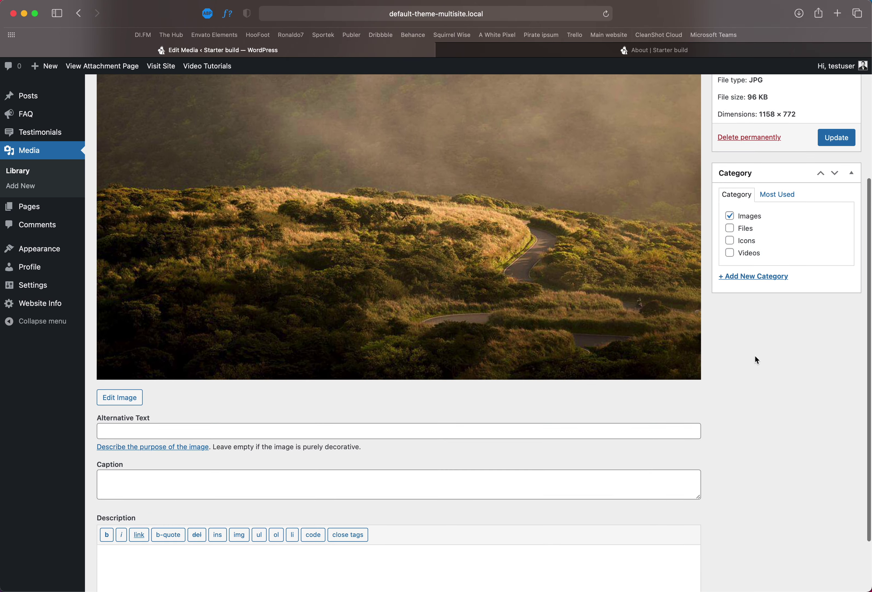
pyautogui.scroll(7, 755, 359)
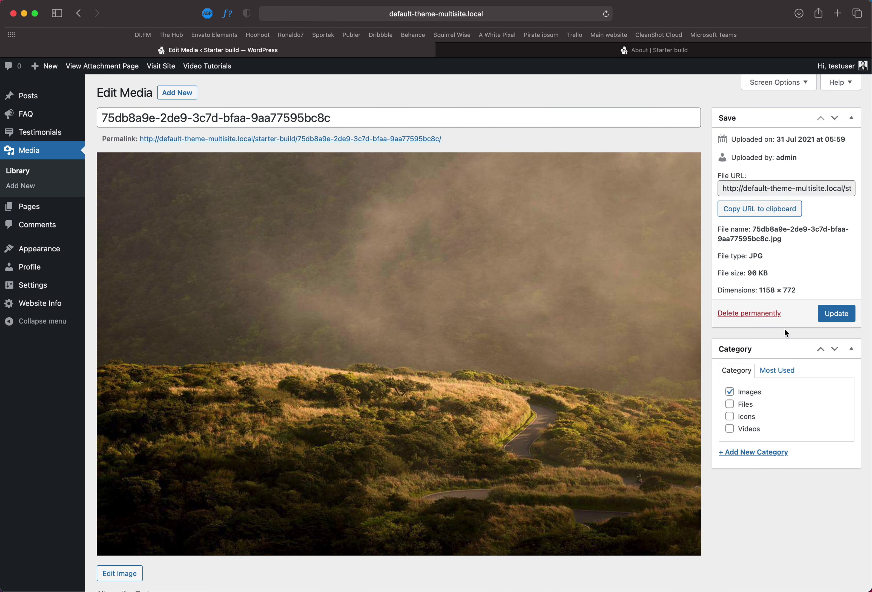
pyautogui.click(78, 15)
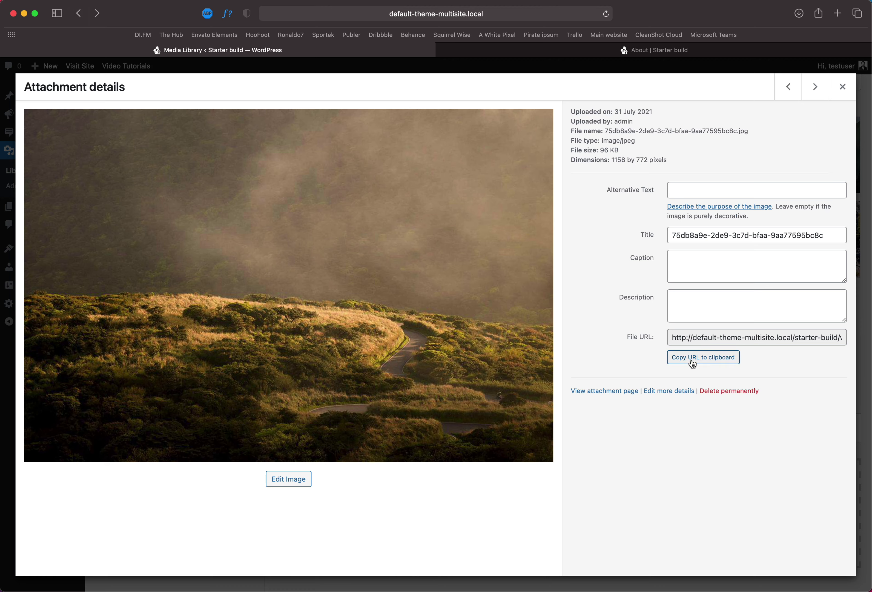
pyautogui.click(291, 486)
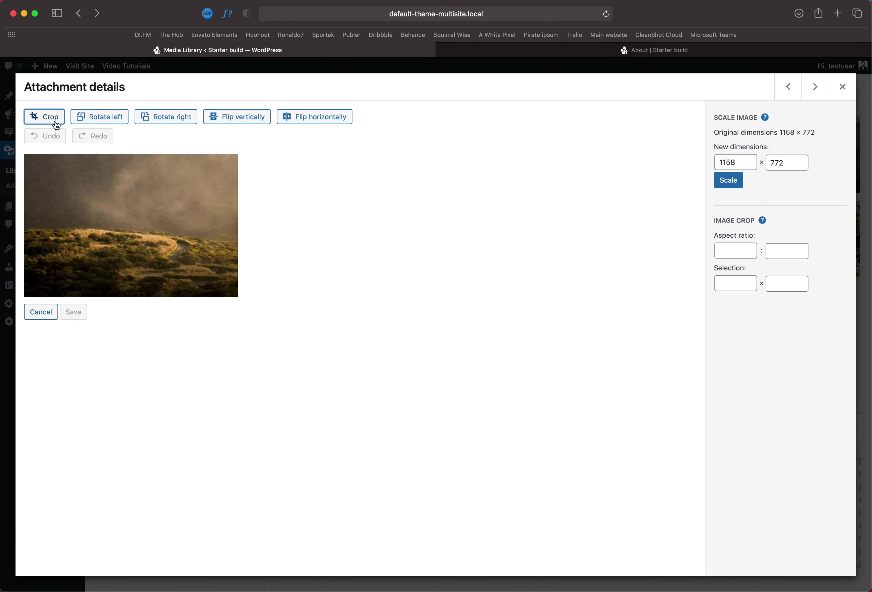
# Discard the accidental crop, then reopen the image editor with a crop area over the whole photo
pyautogui.click(82, 235)
pyautogui.click(60, 126)
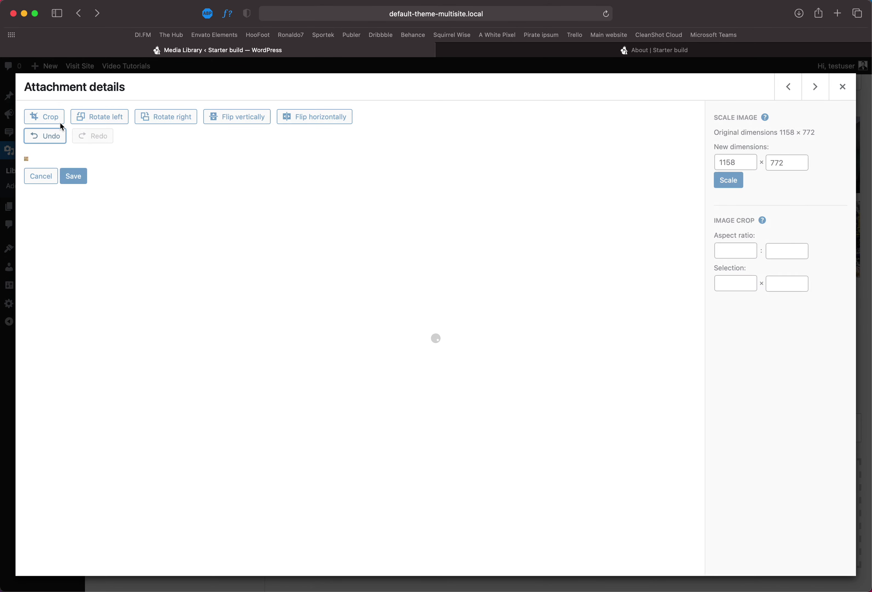
pyautogui.click(52, 185)
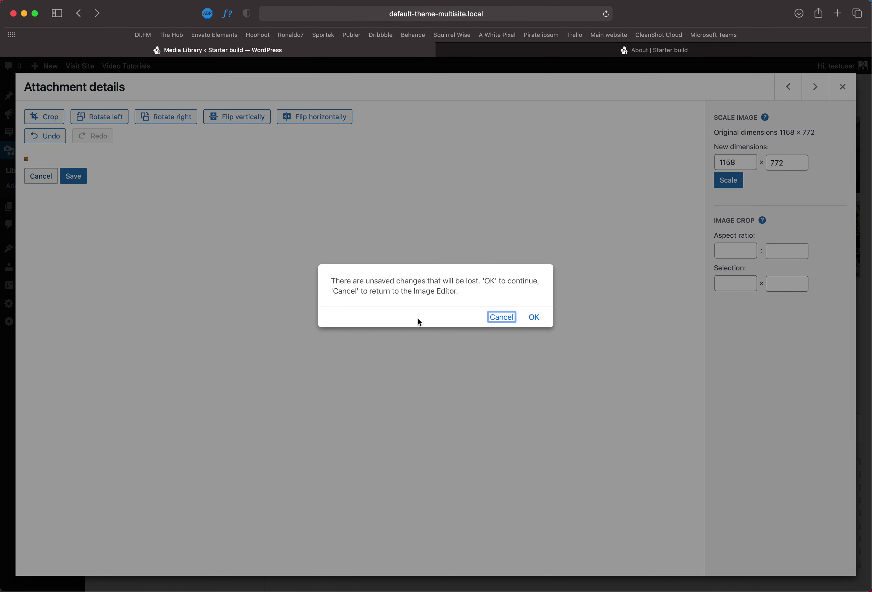
pyautogui.click(533, 317)
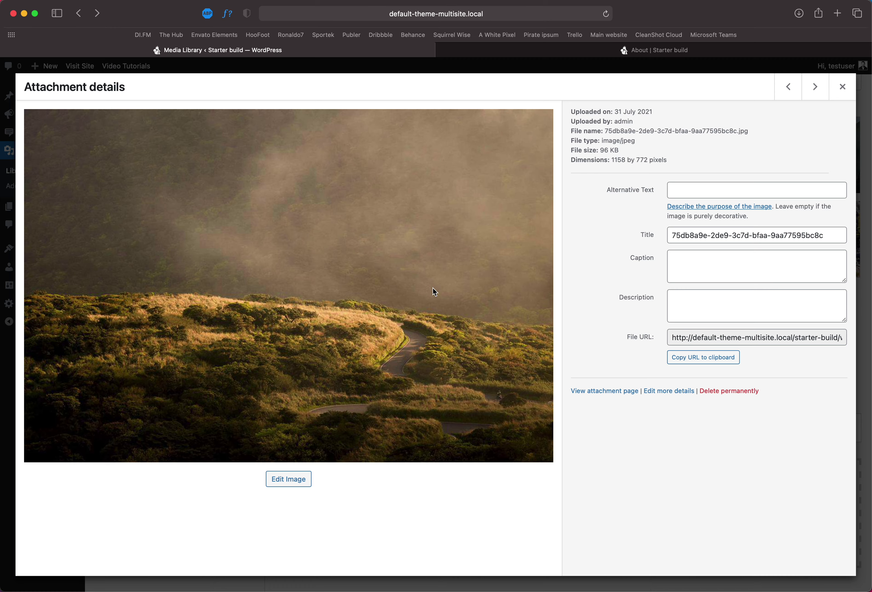
pyautogui.click(295, 478)
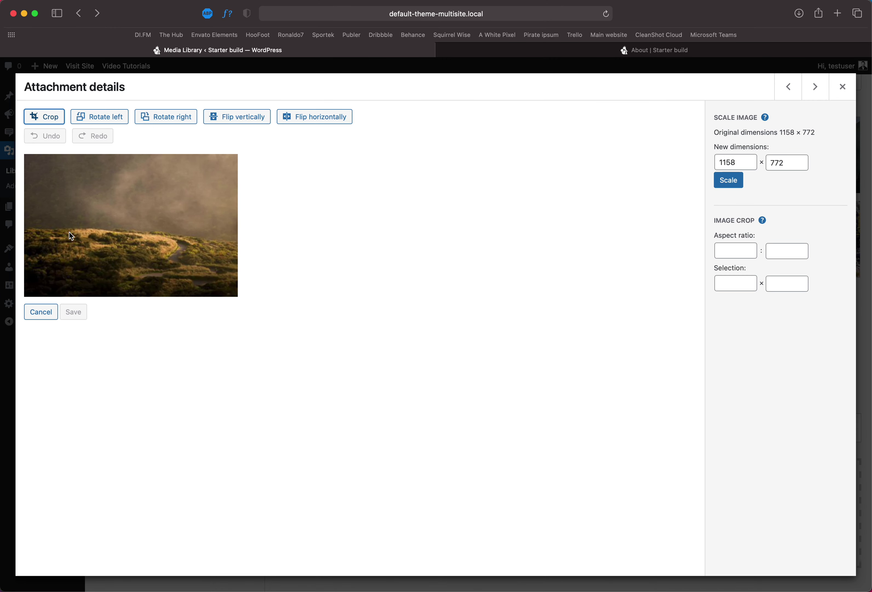
pyautogui.click(42, 120)
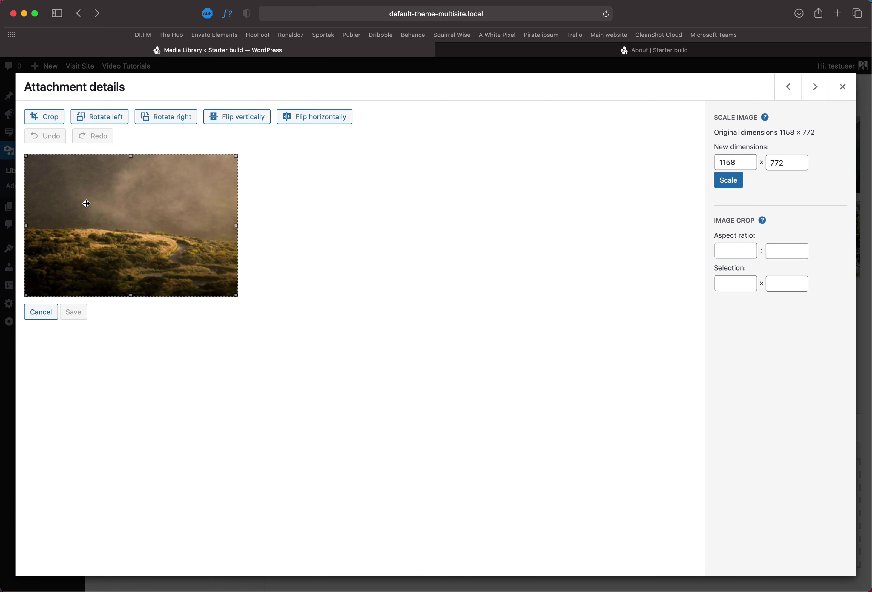
# Crop the hillside photo to 918 × 622, then rotate and flip it back to upright landscape
pyautogui.moveTo(24, 162); pyautogui.dragTo(68, 182)
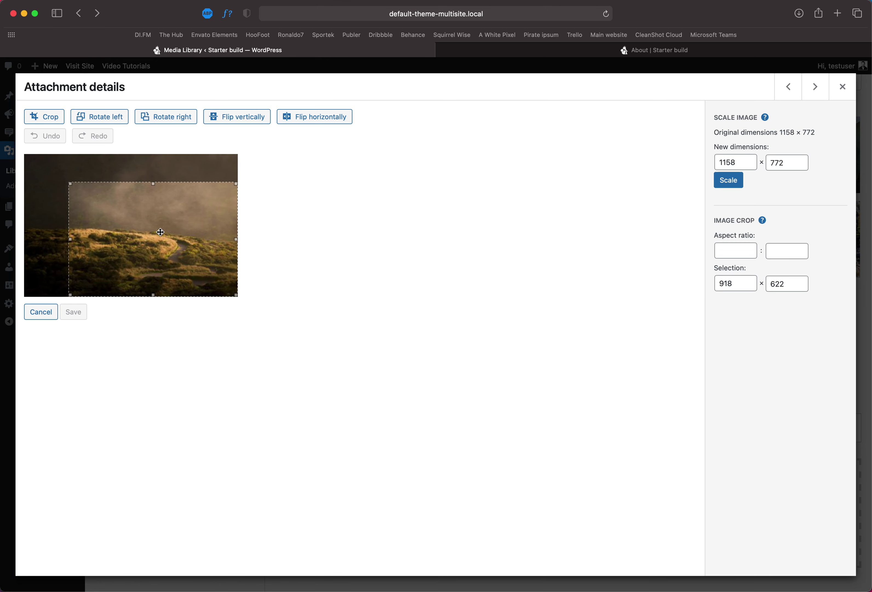
pyautogui.click(46, 122)
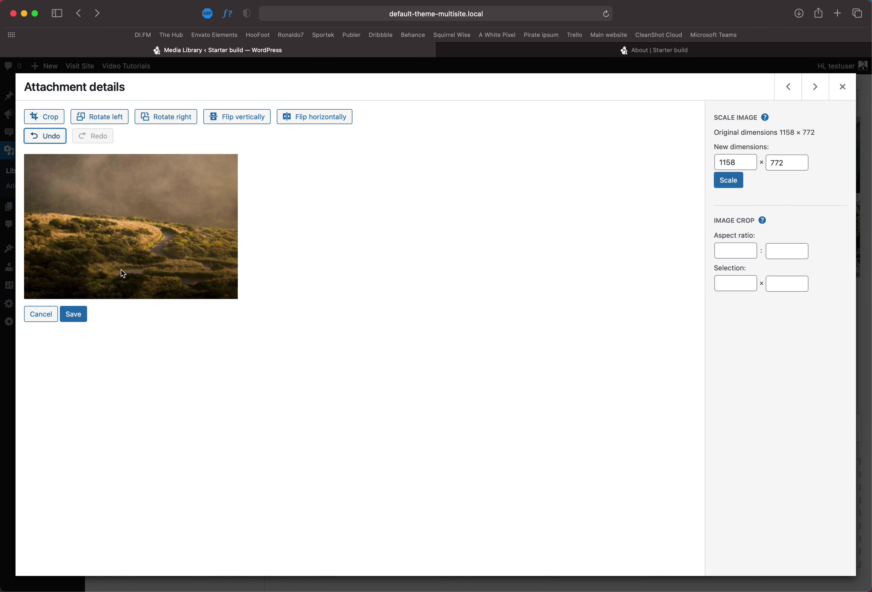
pyautogui.click(112, 120)
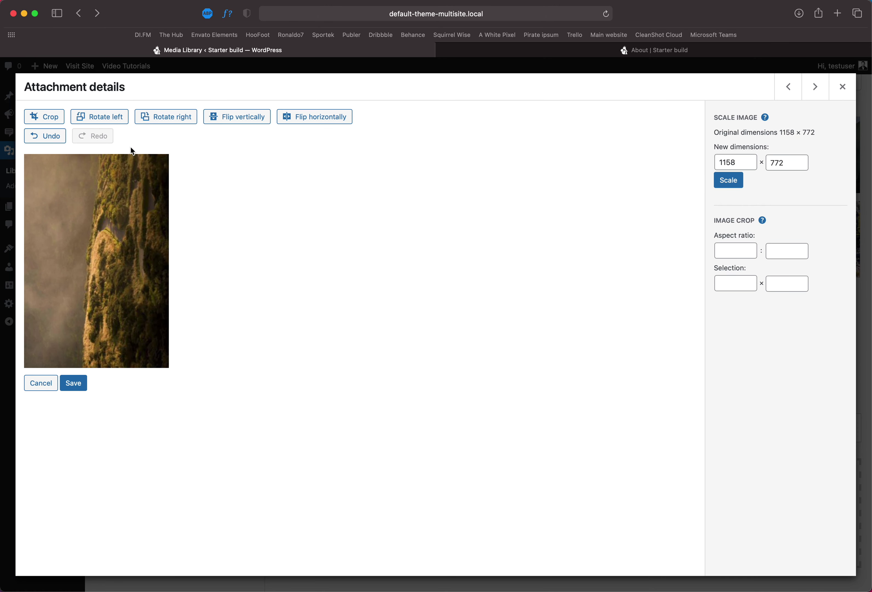
pyautogui.click(183, 118)
pyautogui.click(242, 119)
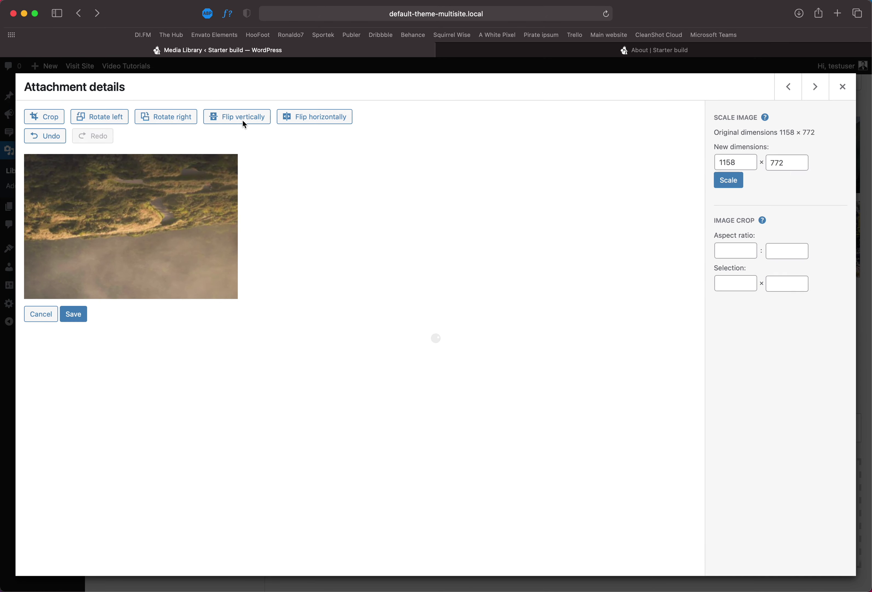
pyautogui.click(228, 120)
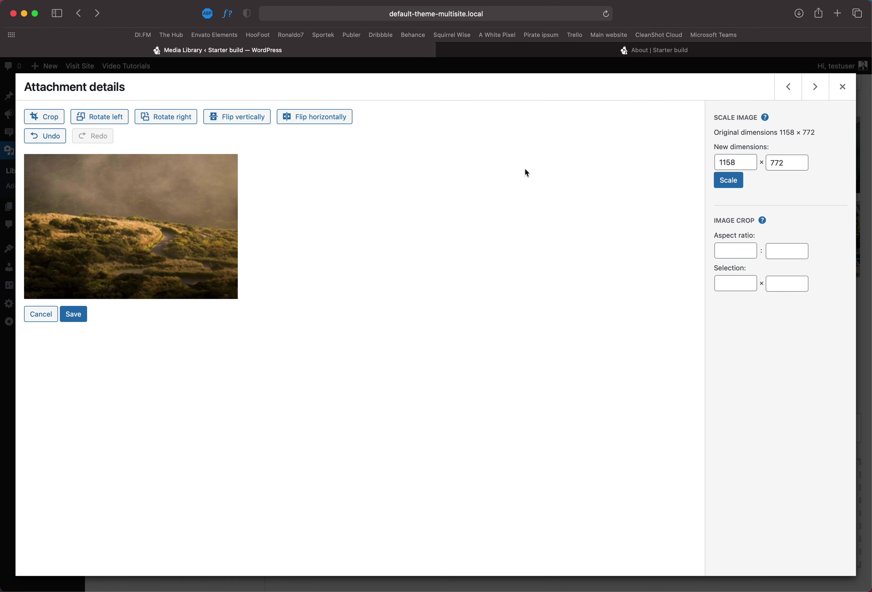
# Select the new width and height fields in the Scale Image panel
pyautogui.click(751, 162)
pyautogui.click(803, 165)
pyautogui.click(740, 162)
pyautogui.click(786, 163)
# Close Attachment details and filter the Media Library to the Icons folder's 3 squirrel icons
pyautogui.click(842, 95)
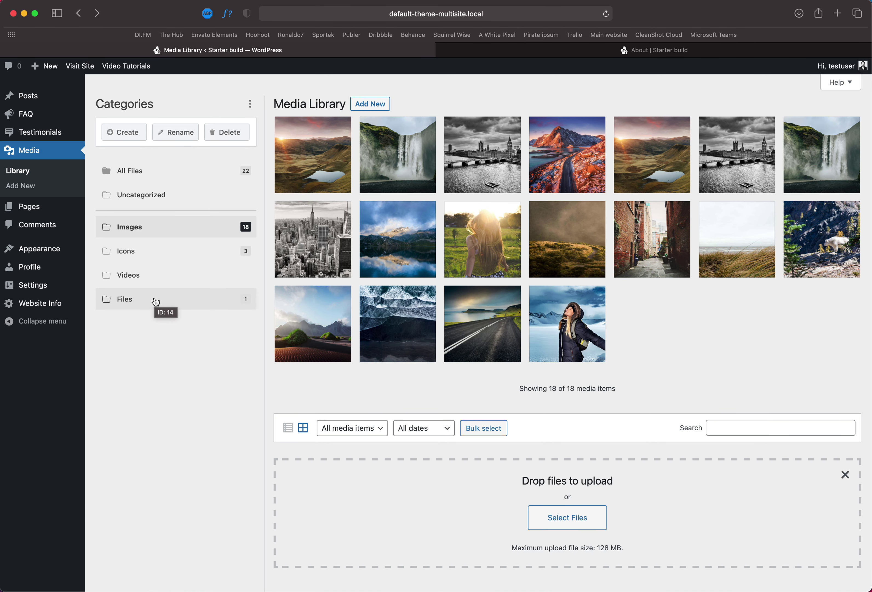
pyautogui.click(174, 251)
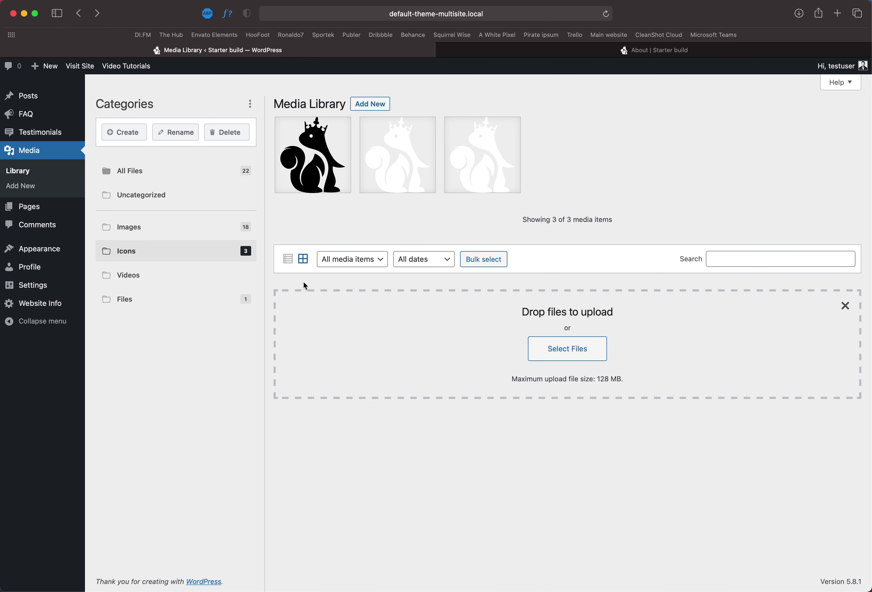